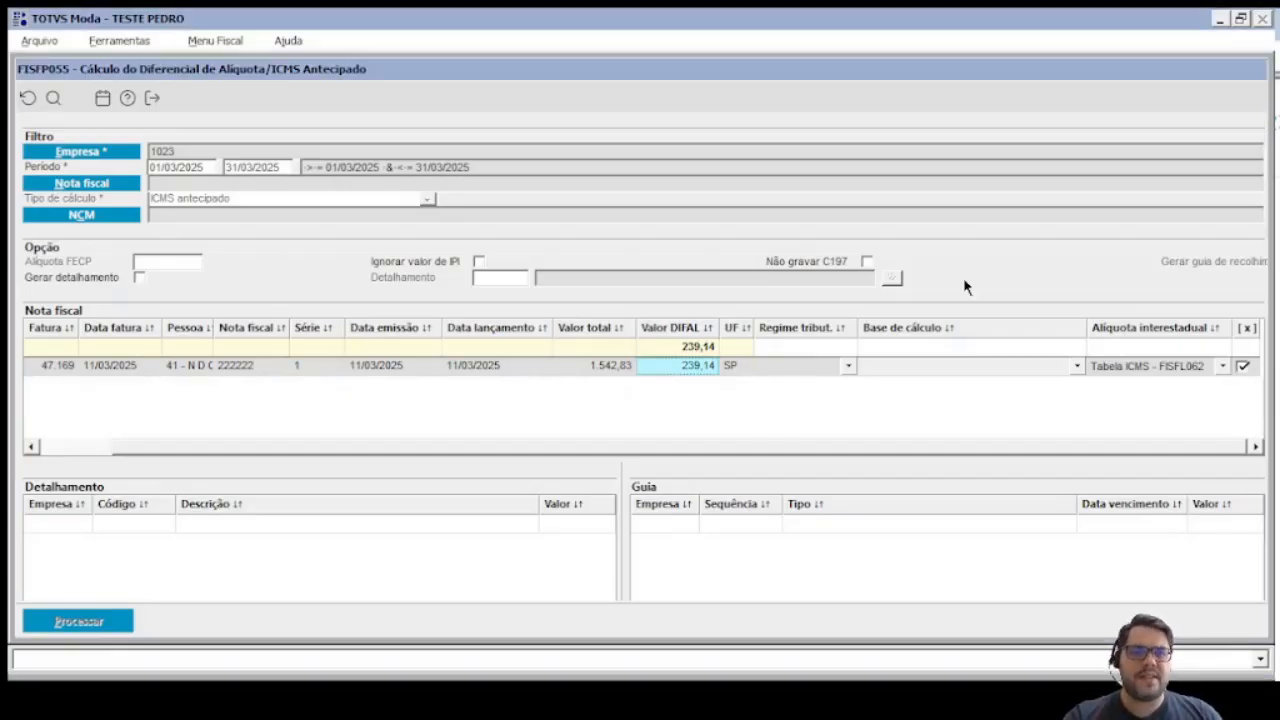
Step: Leave the ICMS calculation and open ADMFM014, Atribuição de Valor a Parâmetro por Empresa
key(Escape)
click(786, 354)
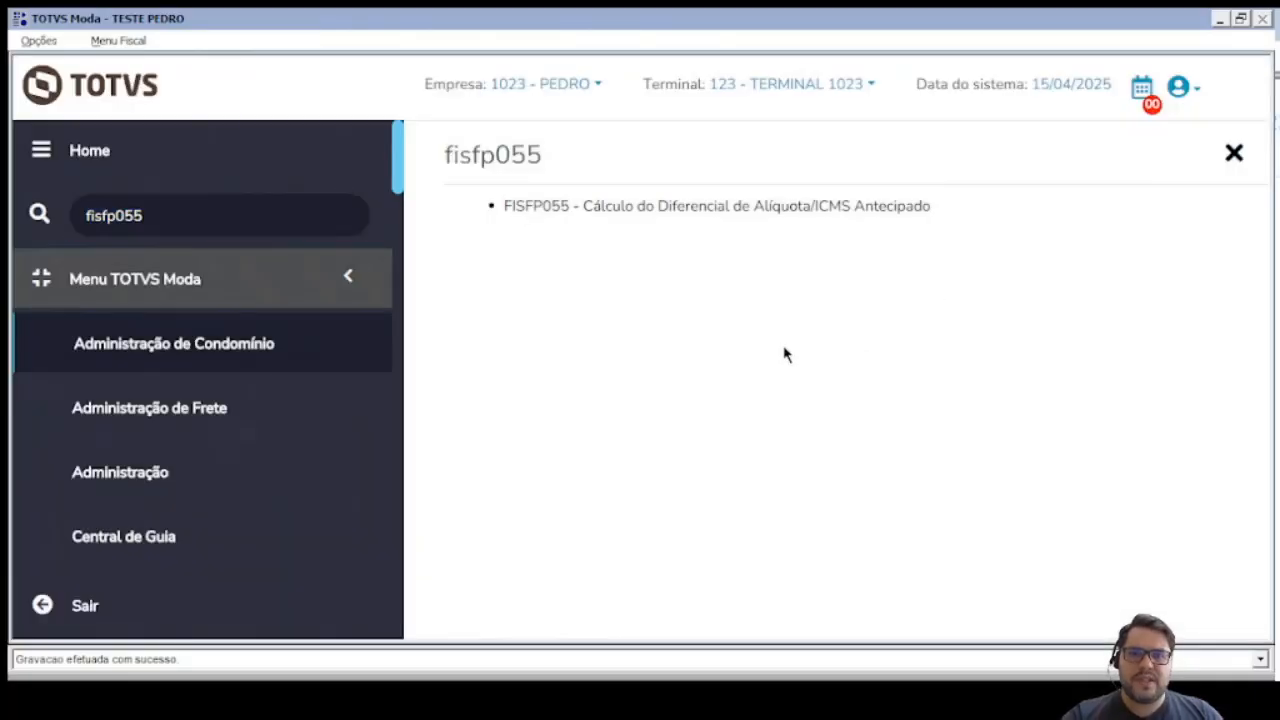
click(185, 214)
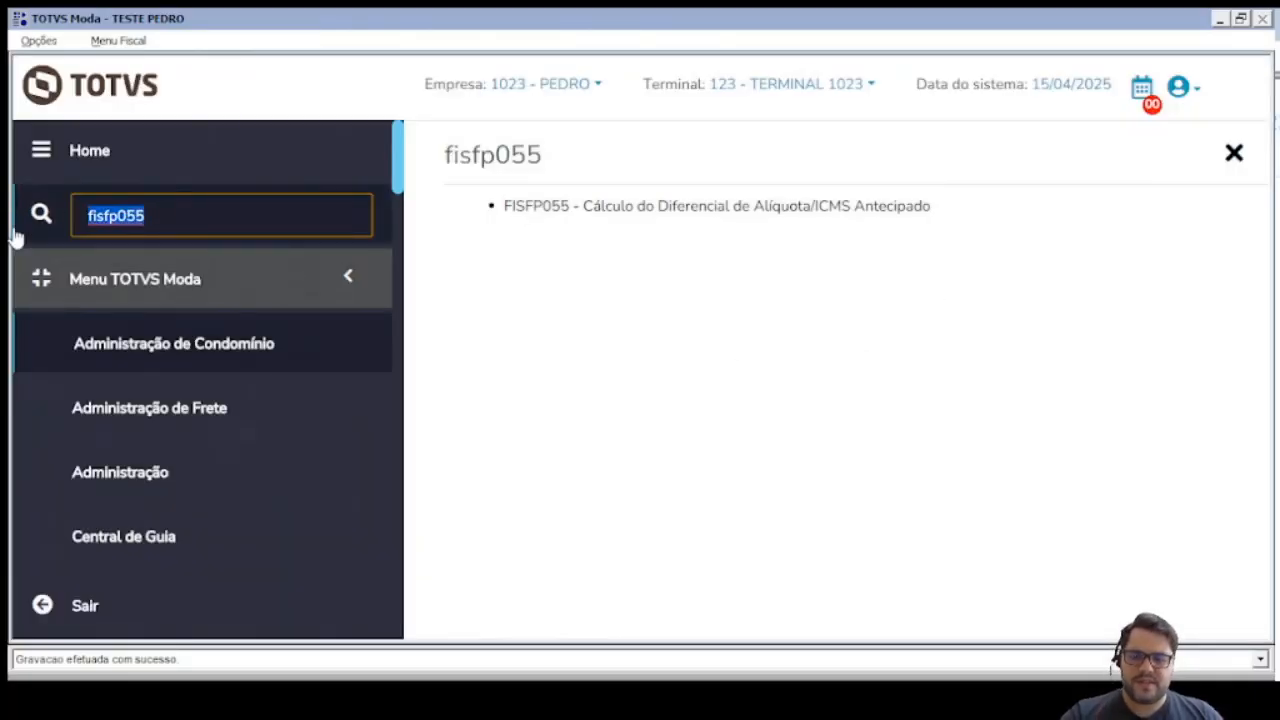
text(admfm)
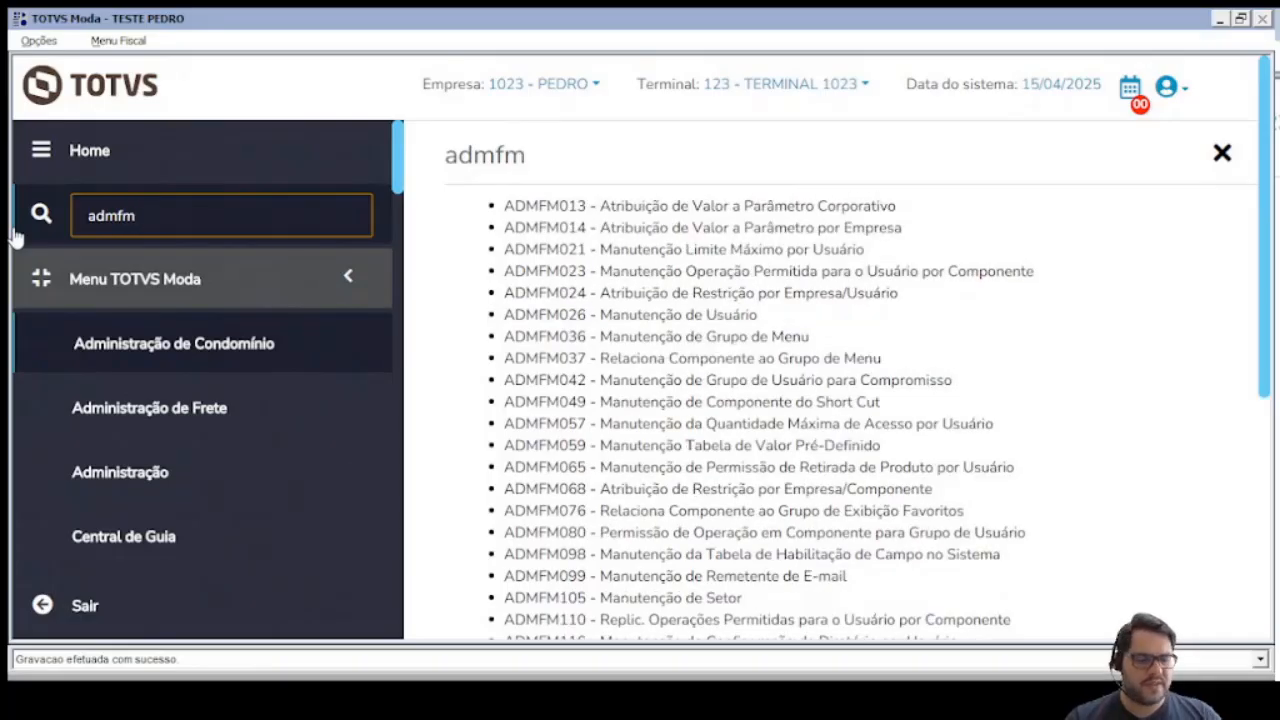
text(014)
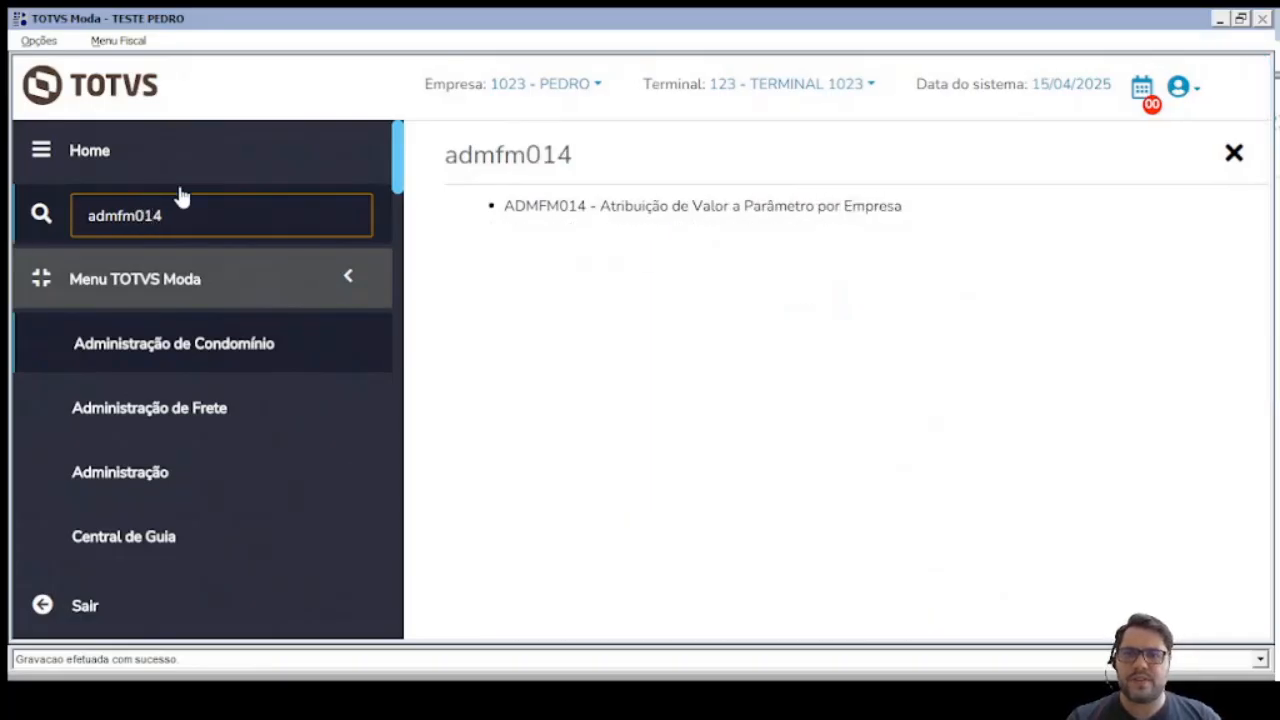
key(Return)
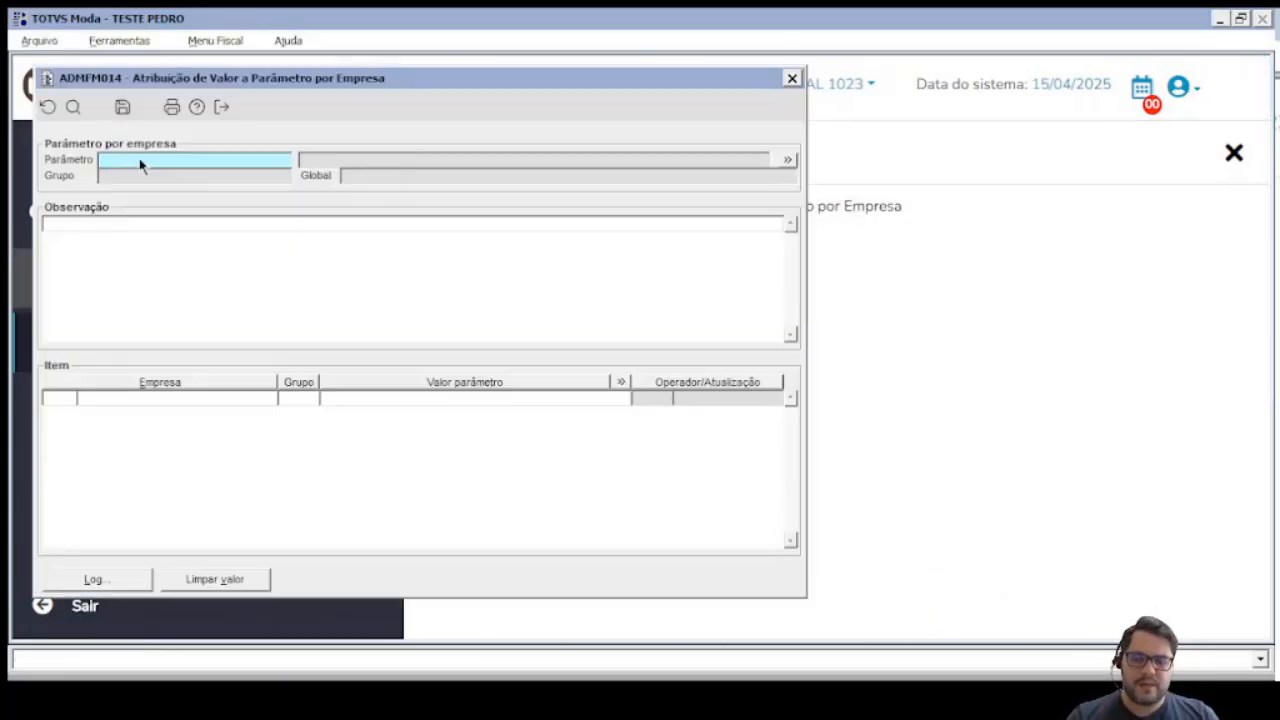
Step: Load the company parameter CD_REGRA_DIFALIQ_INT in the parameter assignment form
text(CD_)
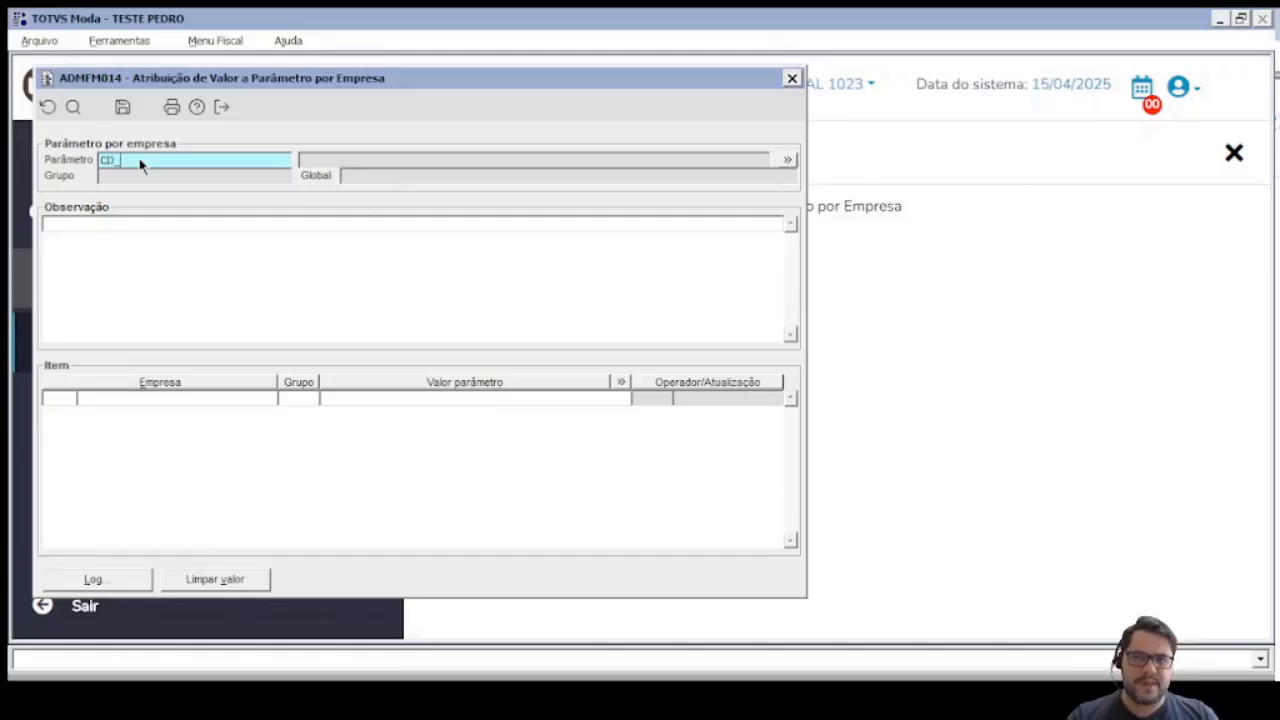
text(REGRA_)
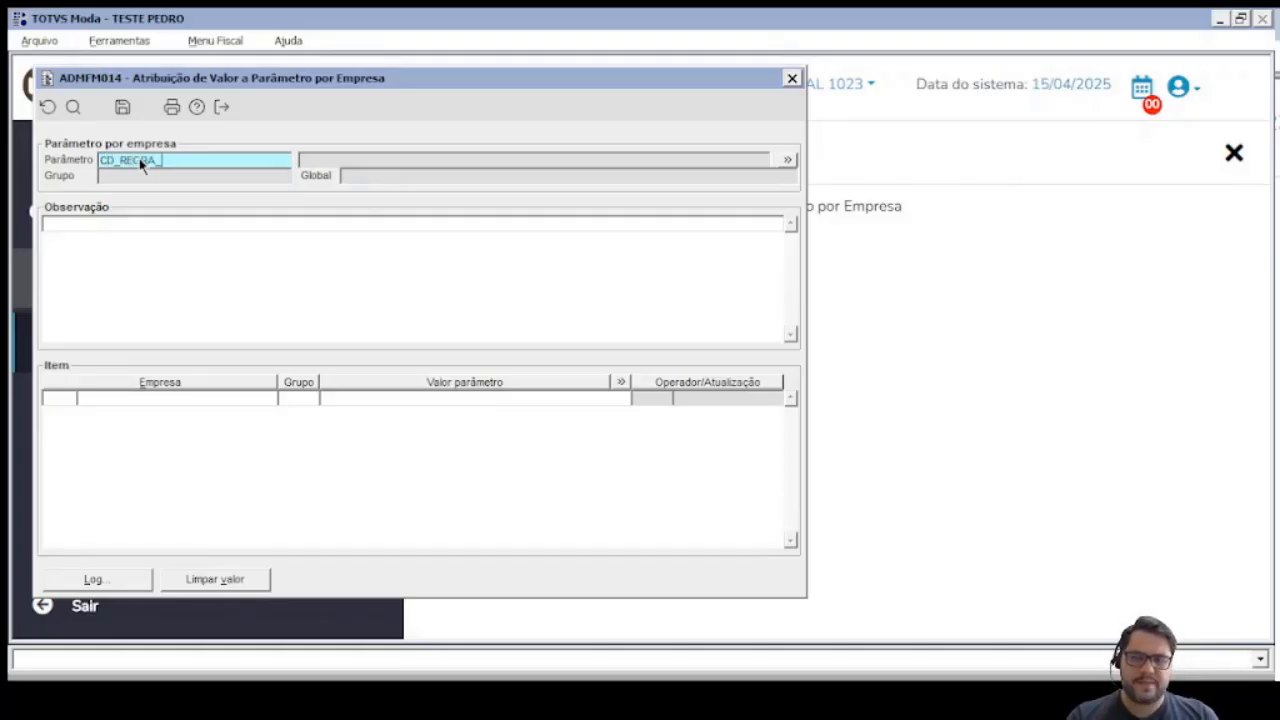
text(DI)
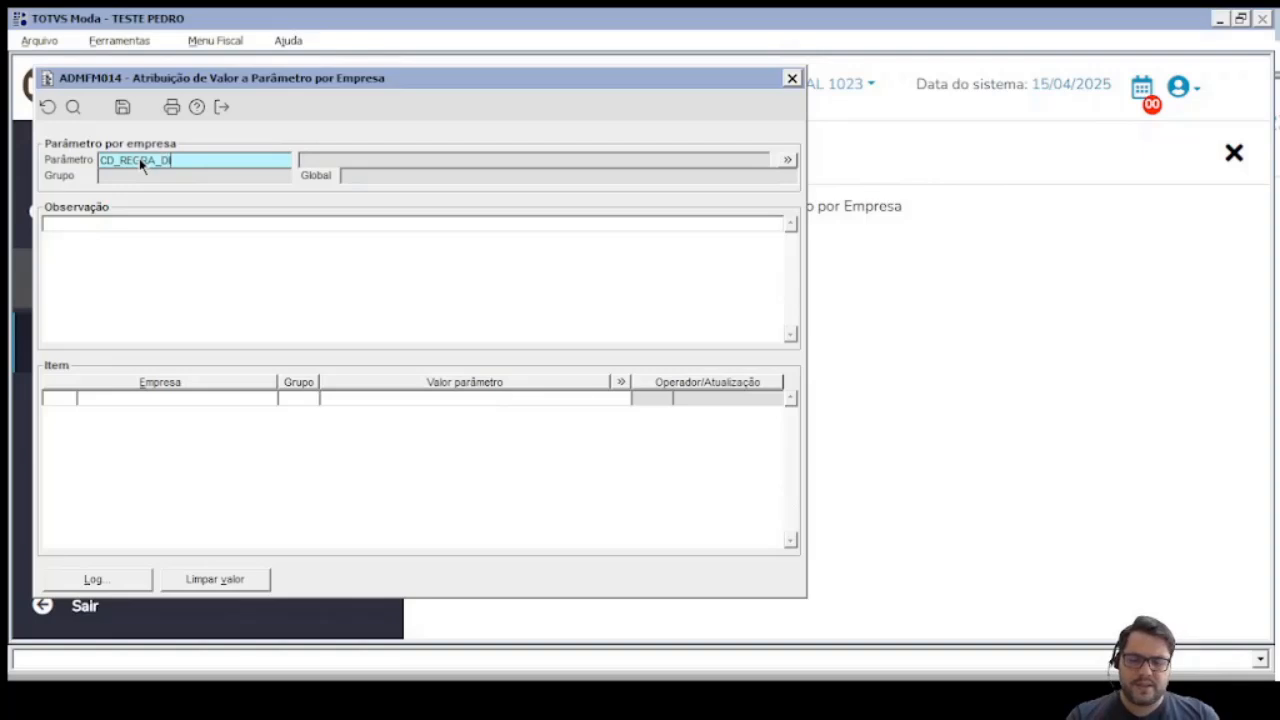
text(FALI)
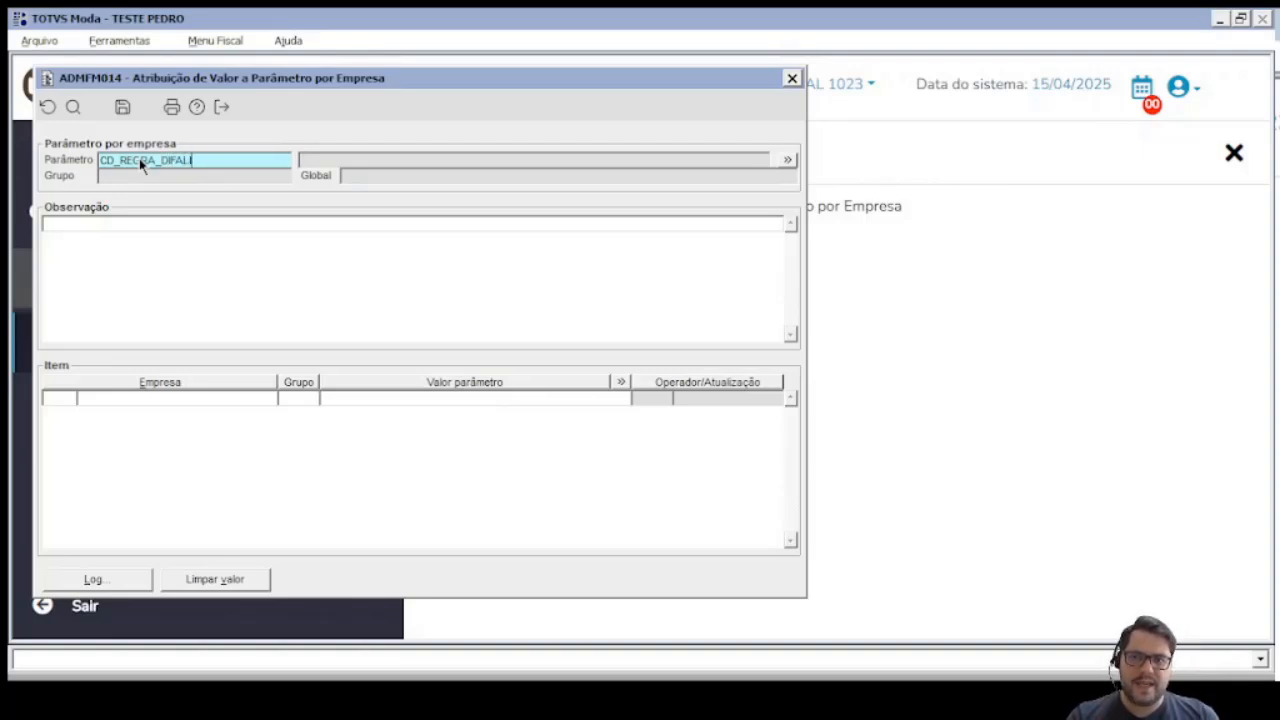
text(Q_INT)
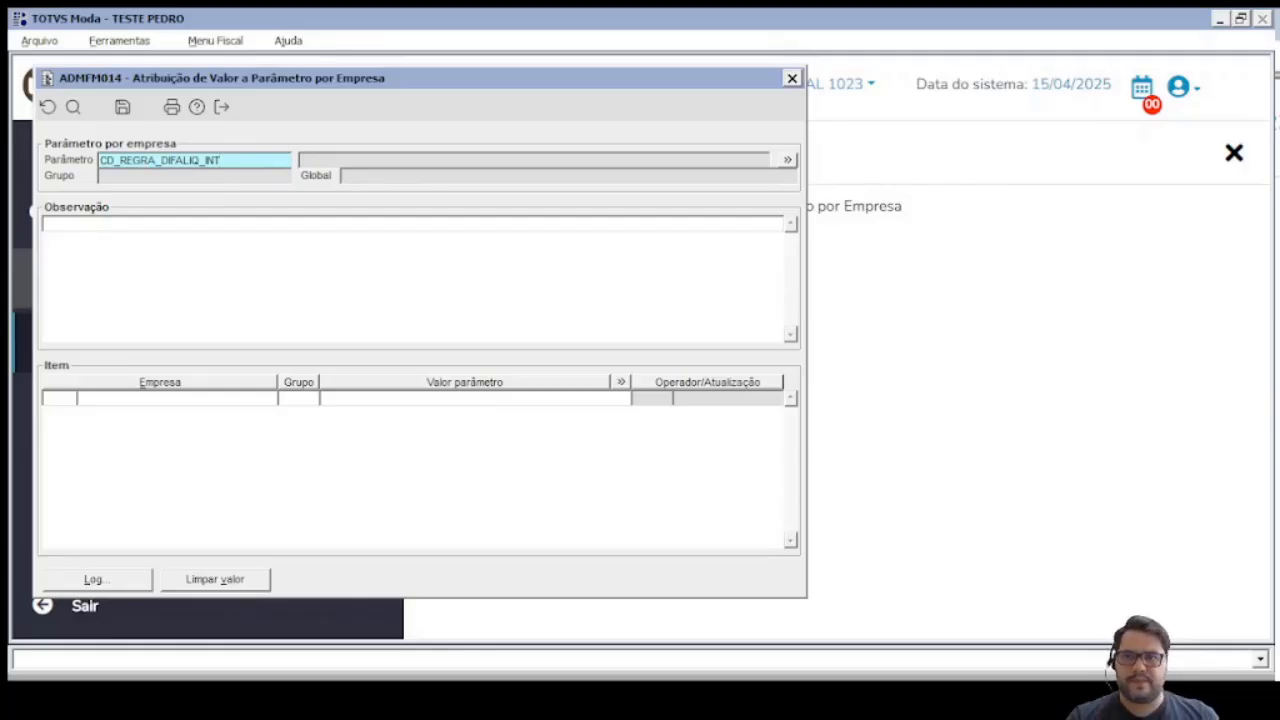
key(Tab)
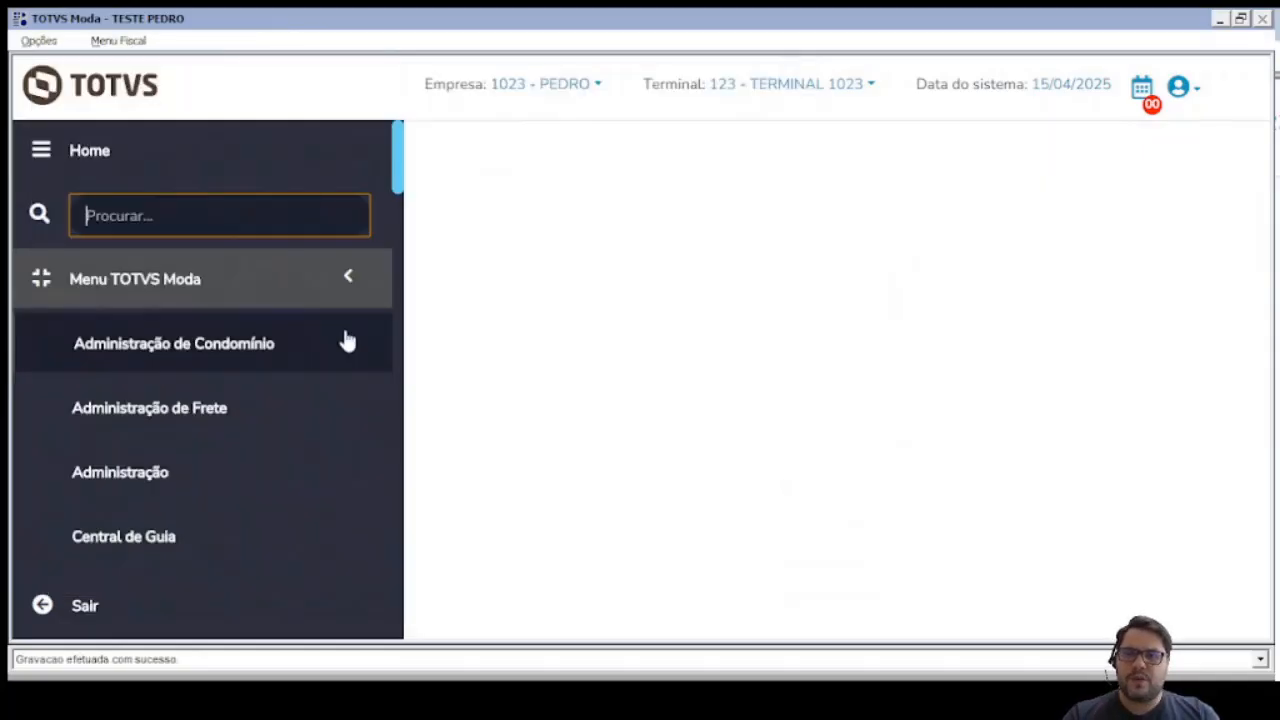
Step: Find and open component FISFM119, Alíquota de ICMS por NCM e UF
text(fi)
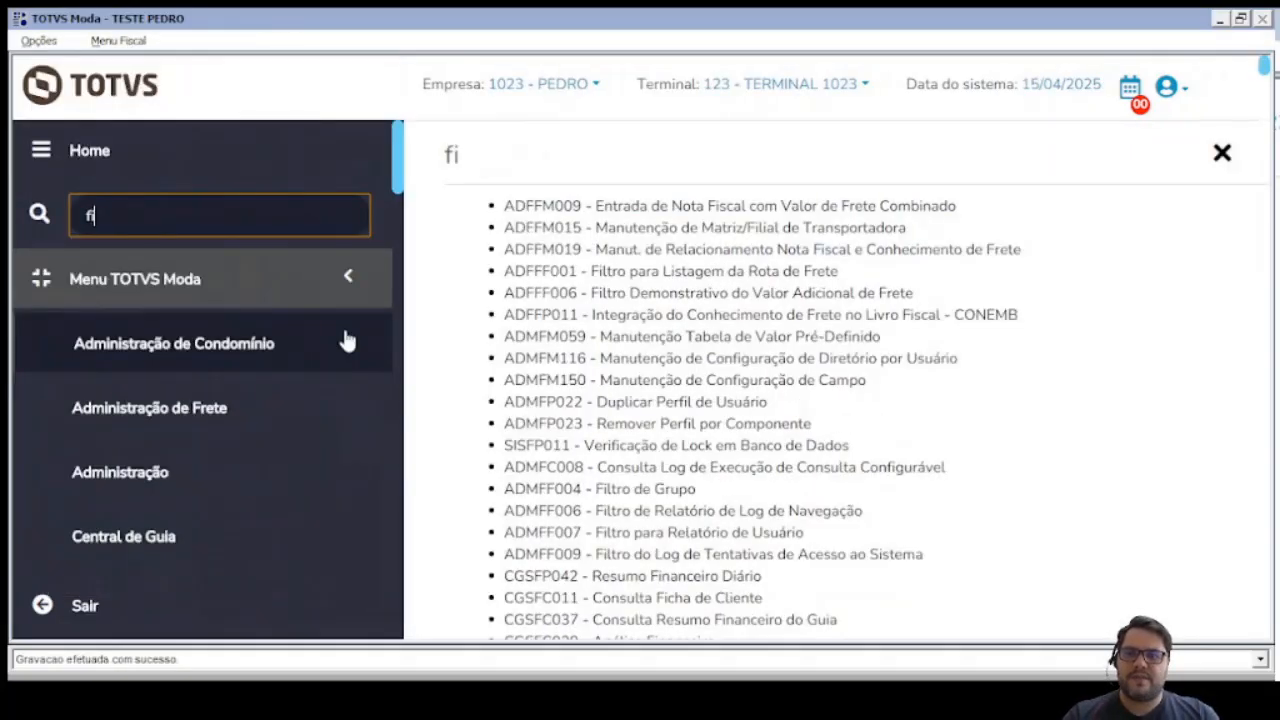
text(sfm1)
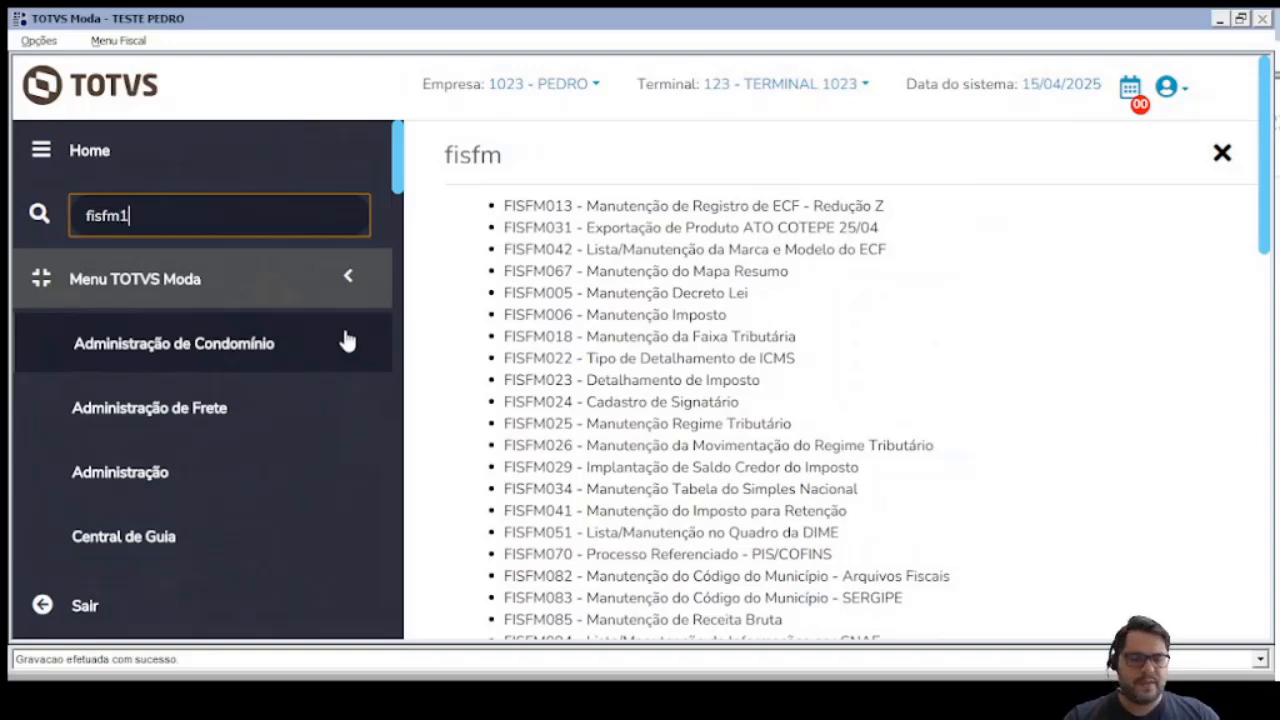
text(19)
key(Return)
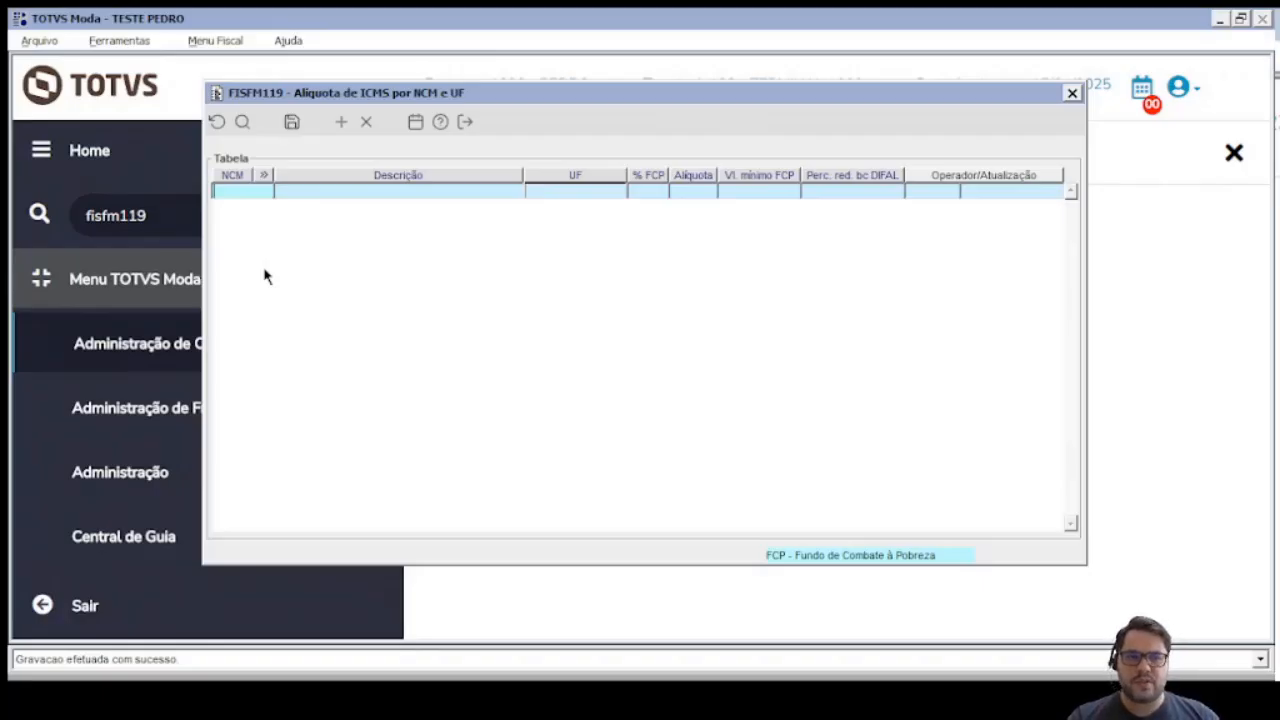
Step: Enter NCM 6109.10.00 in the first table row and choose Paraná as its UF
text(6109.10.)
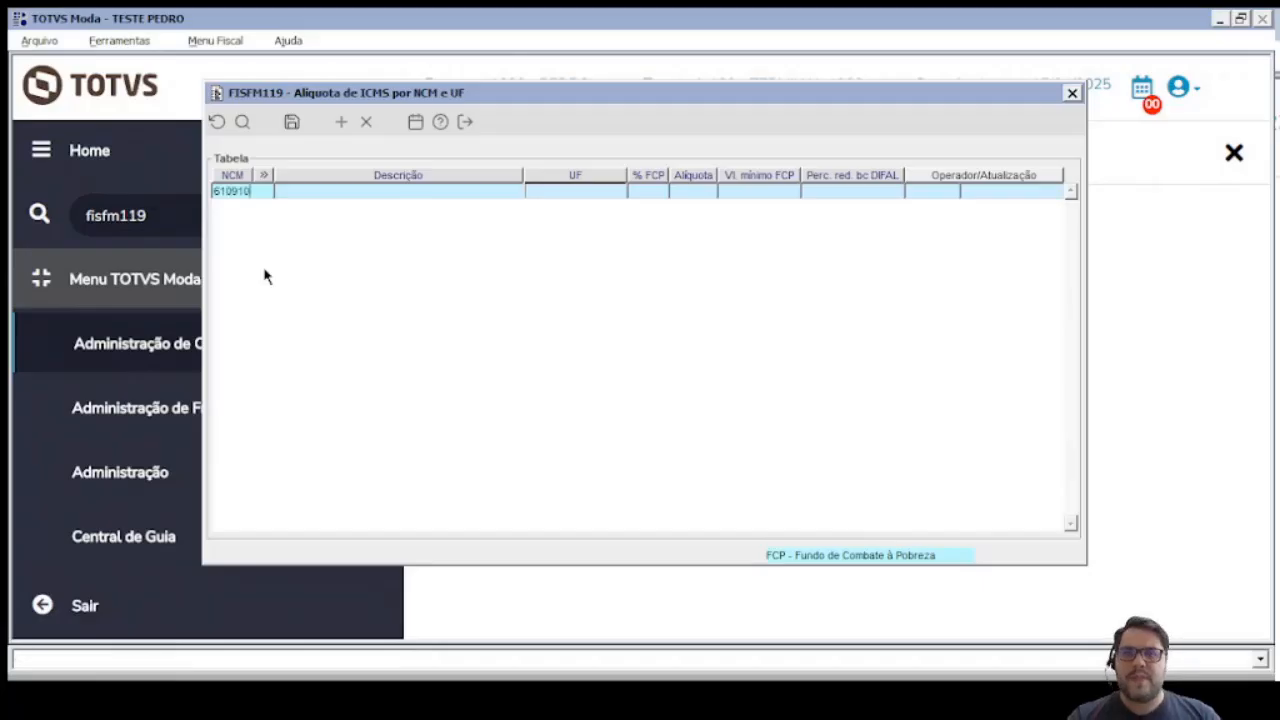
text(00)
key(Return)
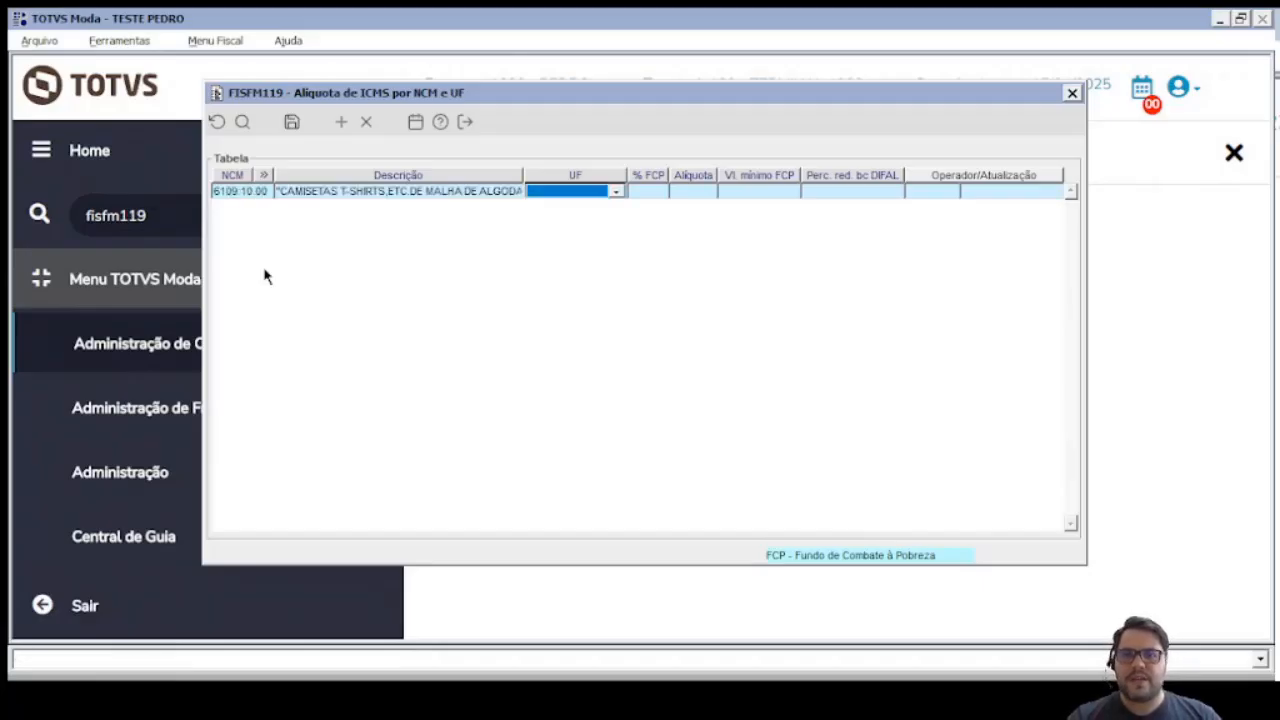
click(615, 191)
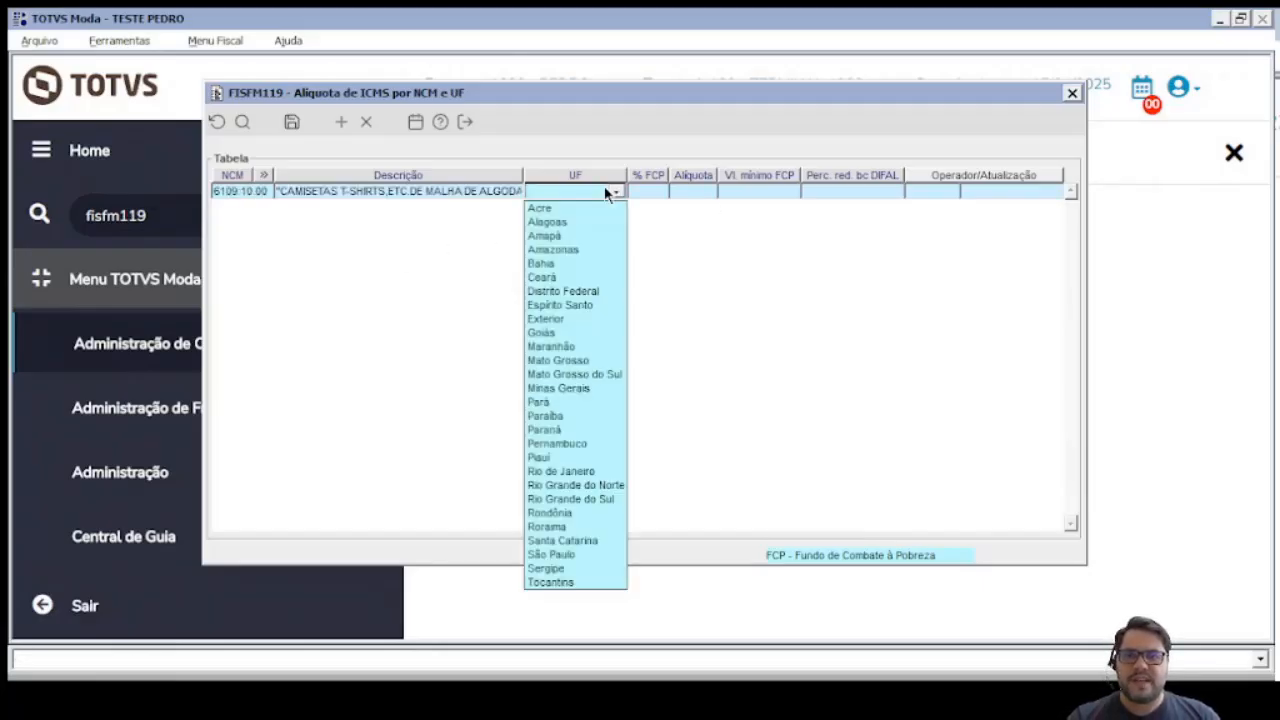
click(558, 430)
Step: Set the Alíquota for the Paraná row to 12, save the record and close the rate table
click(685, 192)
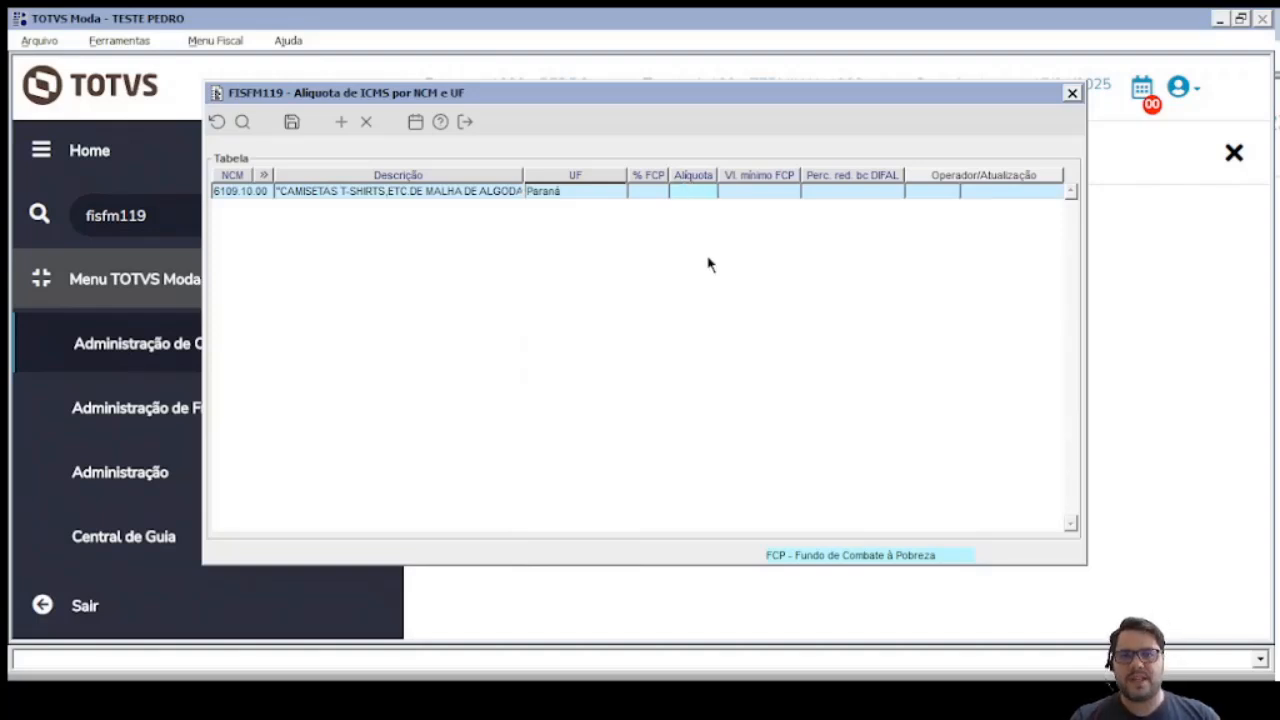
text(12)
key(Return)
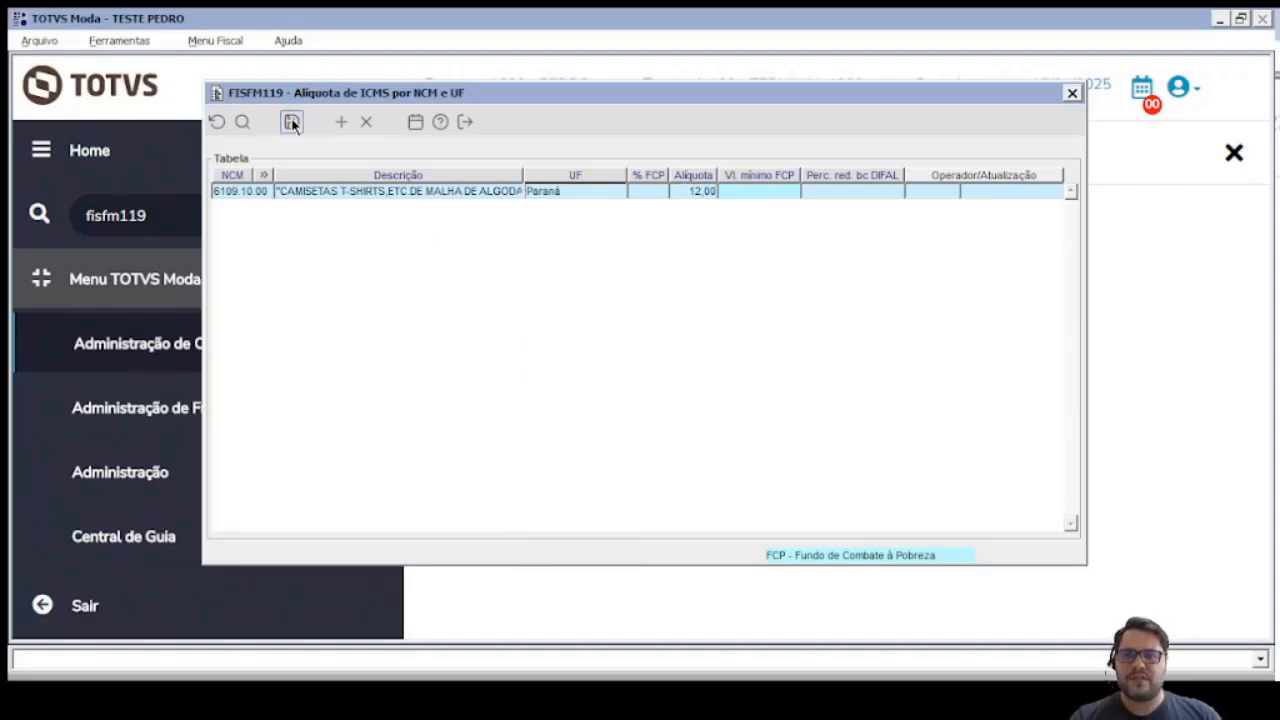
click(291, 122)
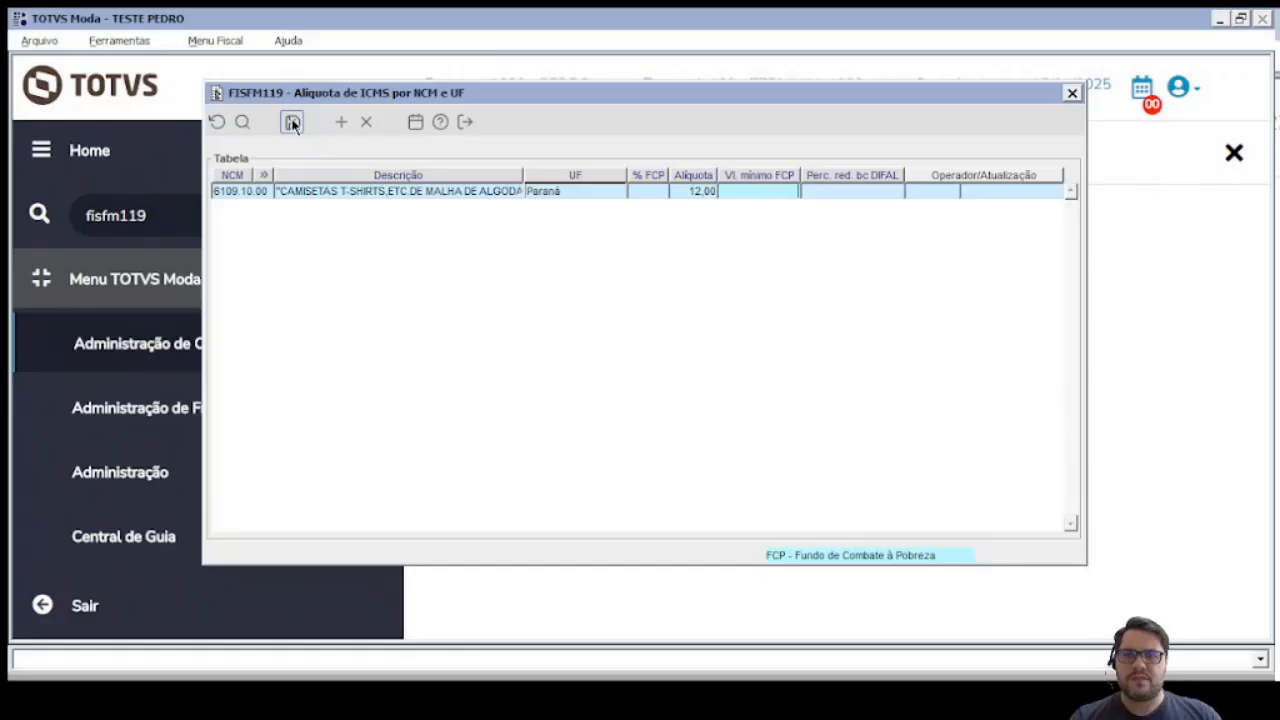
click(1070, 96)
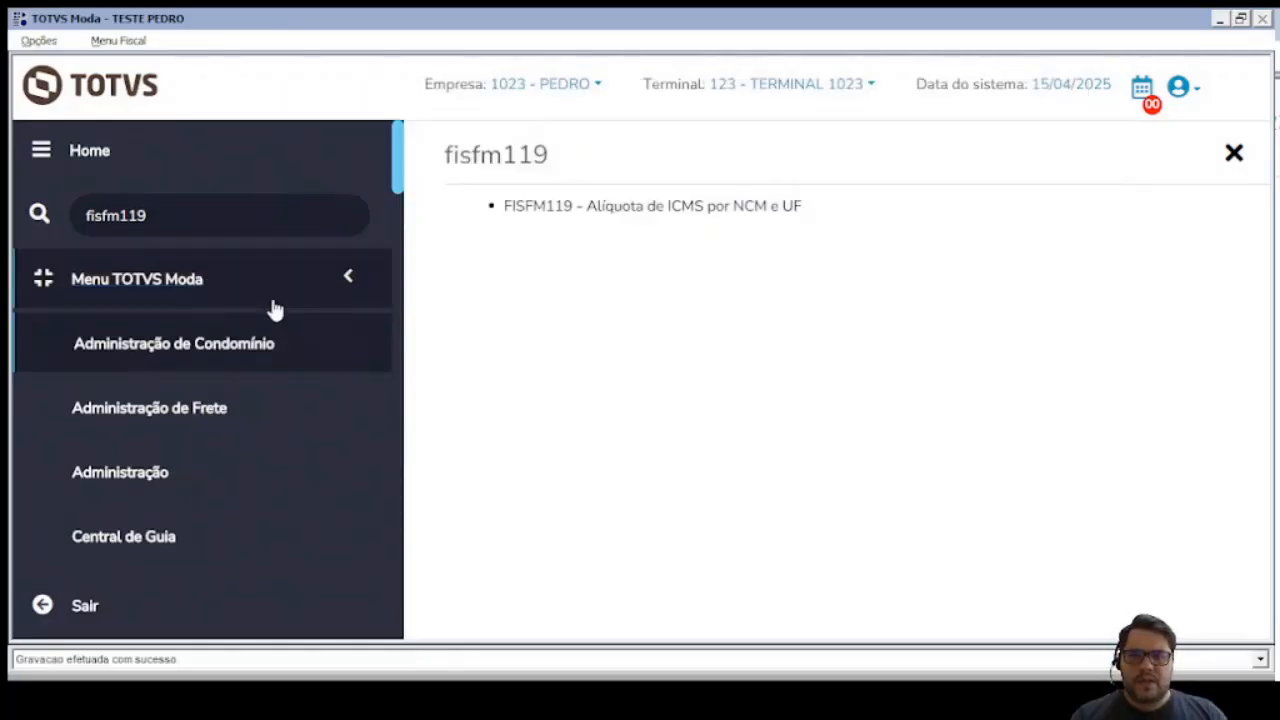
Step: Find and open component FISFP055, Cálculo do Diferencial de Alíquota/ICMS Antecipado
click(200, 222)
text(f)
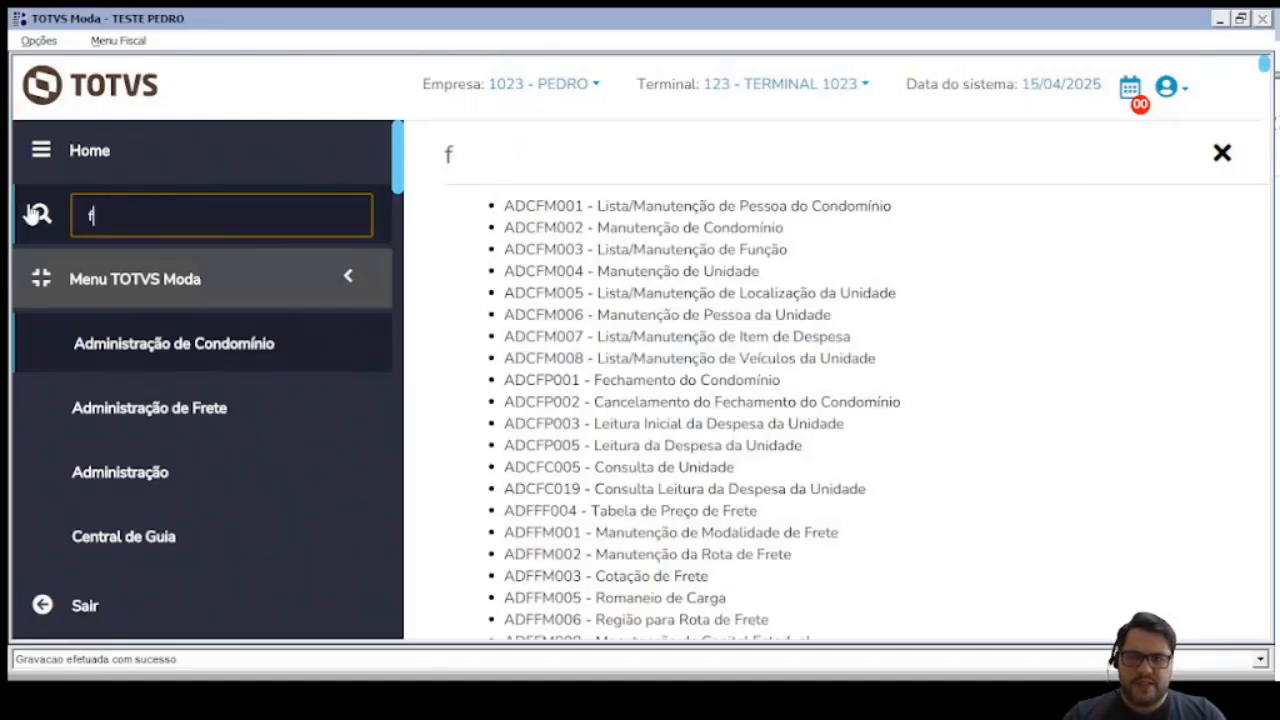
text(isfp055)
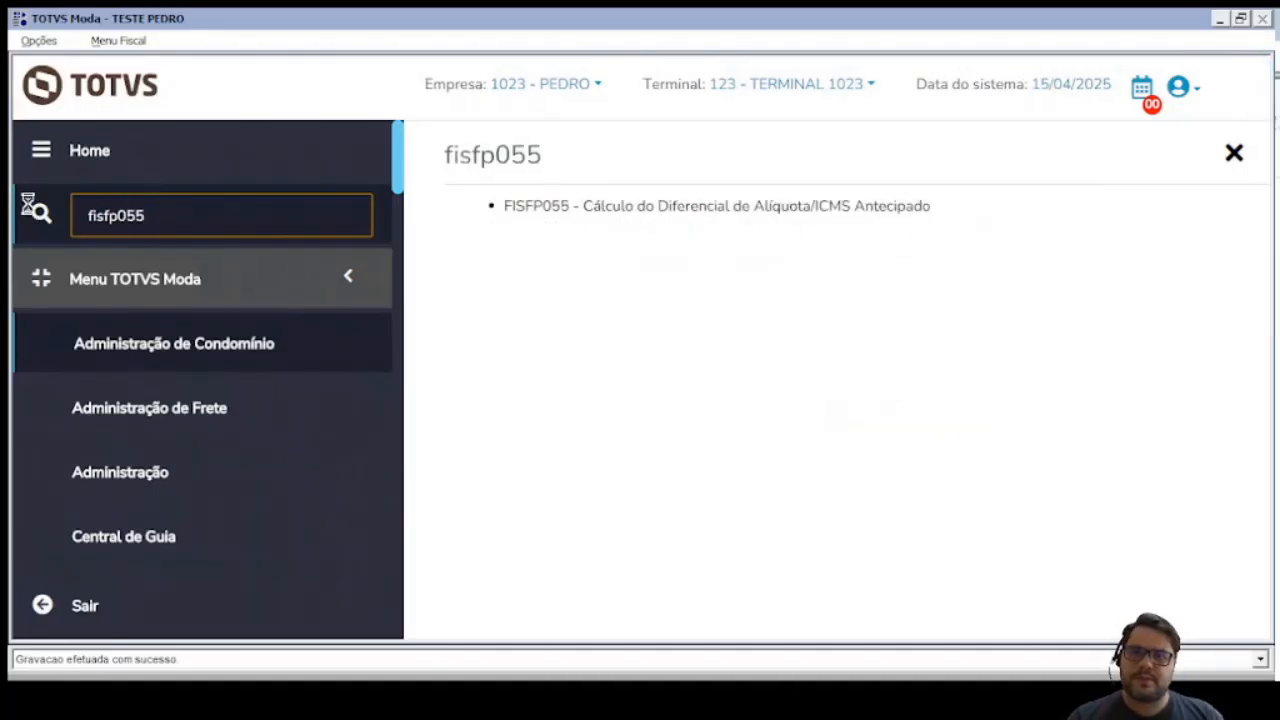
click(560, 205)
Step: Query the invoices from 01/03/2025 to 31/03/2025 with the calculation type ICMS antecipado
text(01/0)
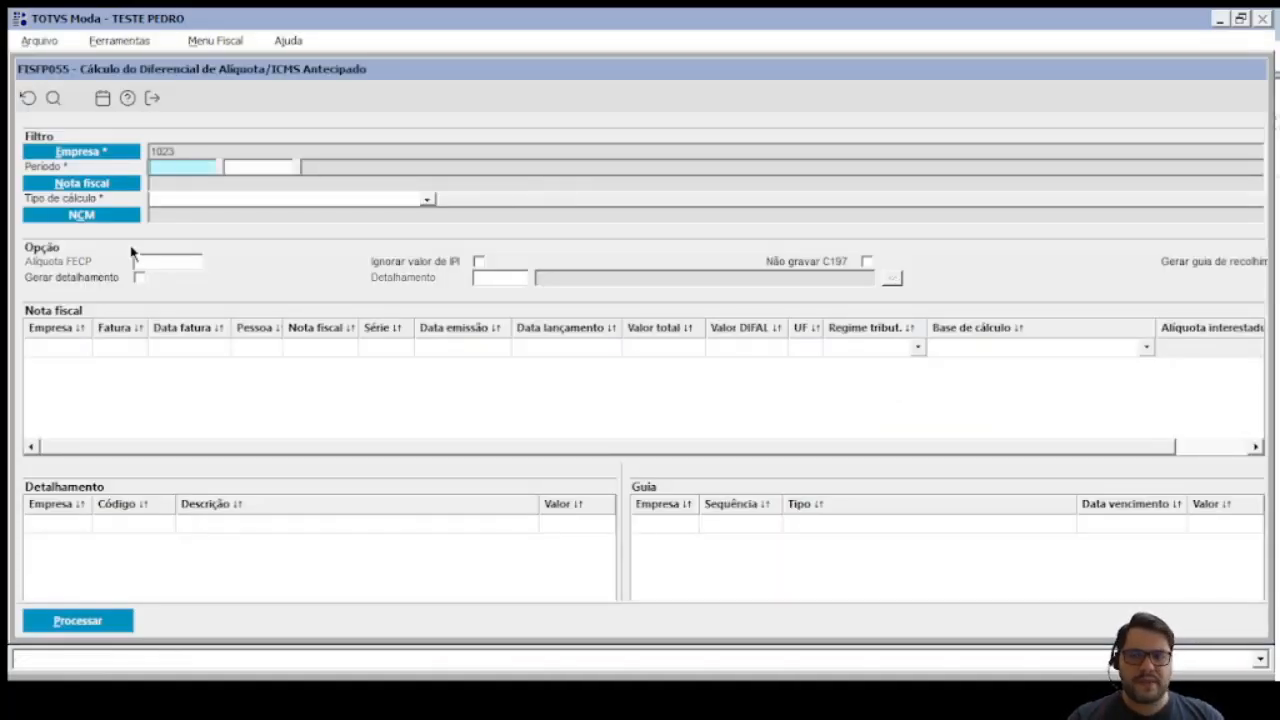
text(3/2025 & <= 31/03/2025)
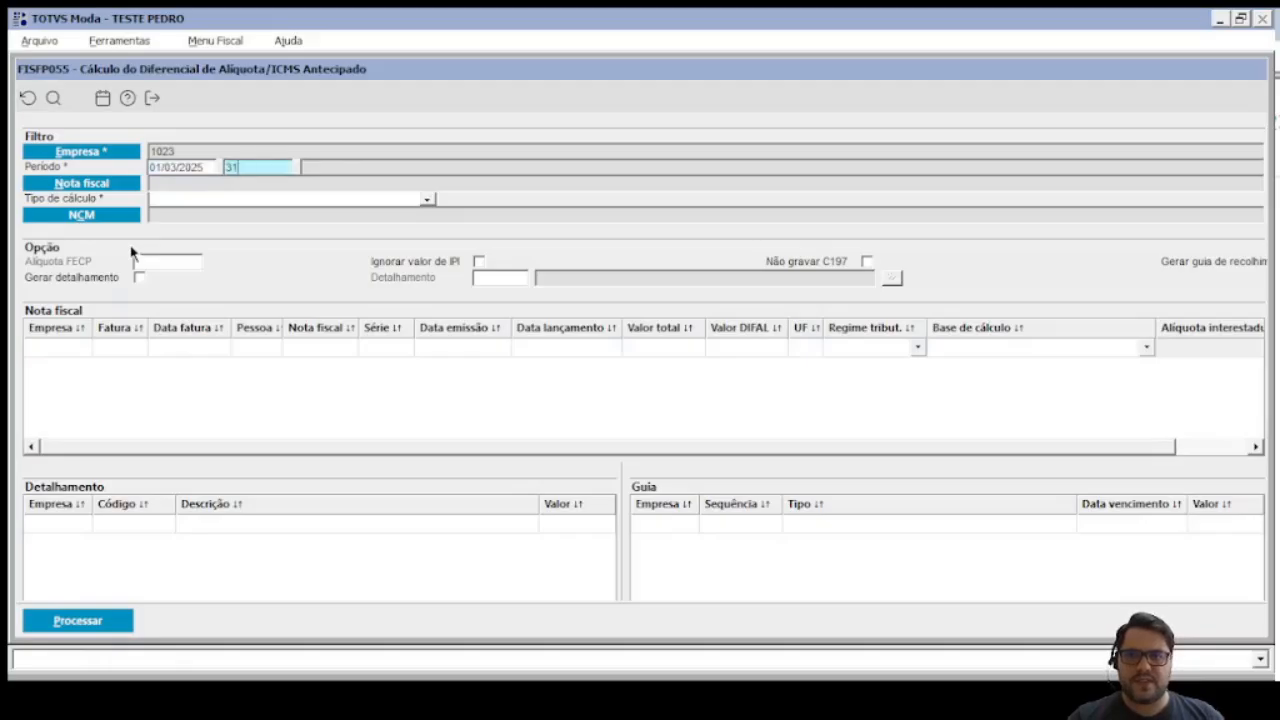
click(389, 202)
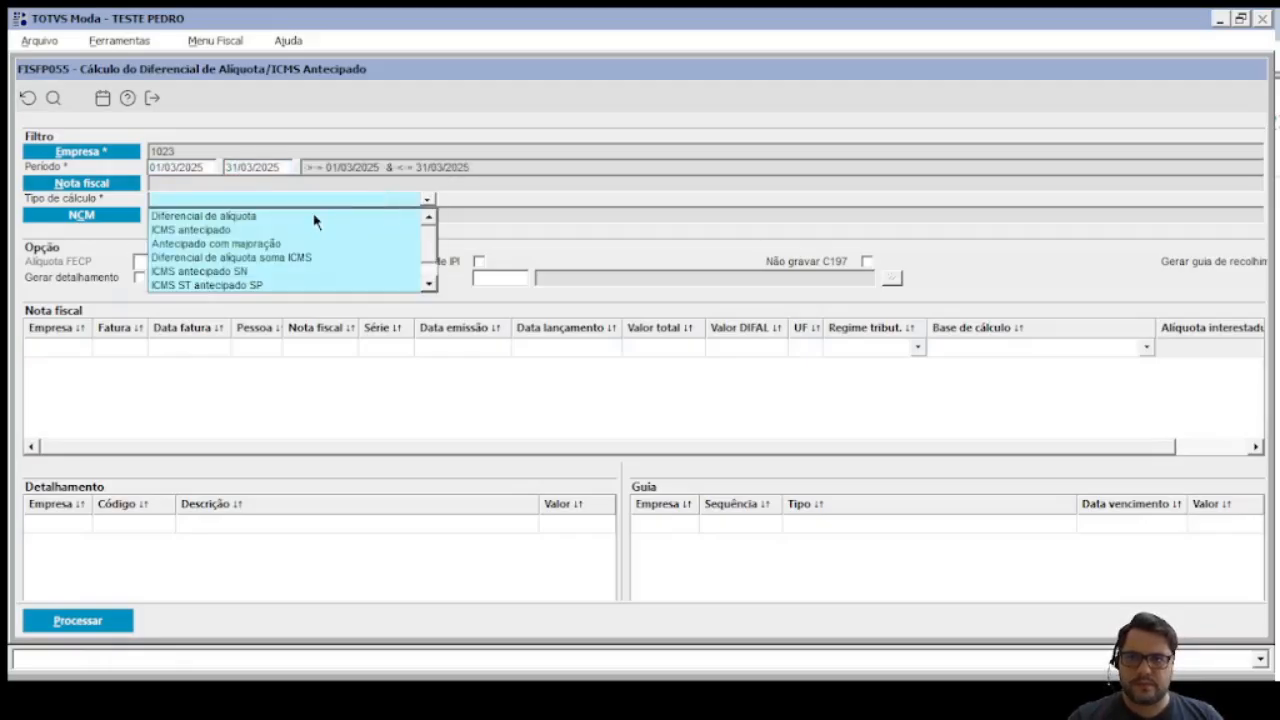
click(286, 229)
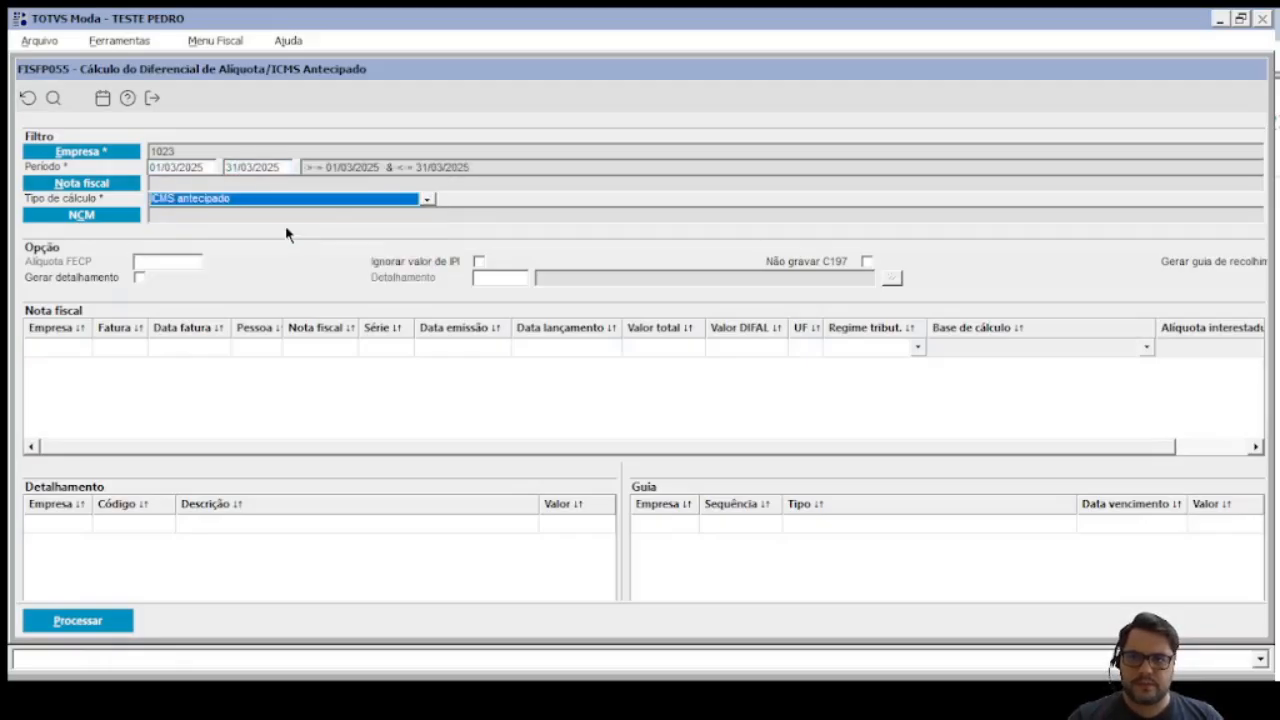
click(53, 97)
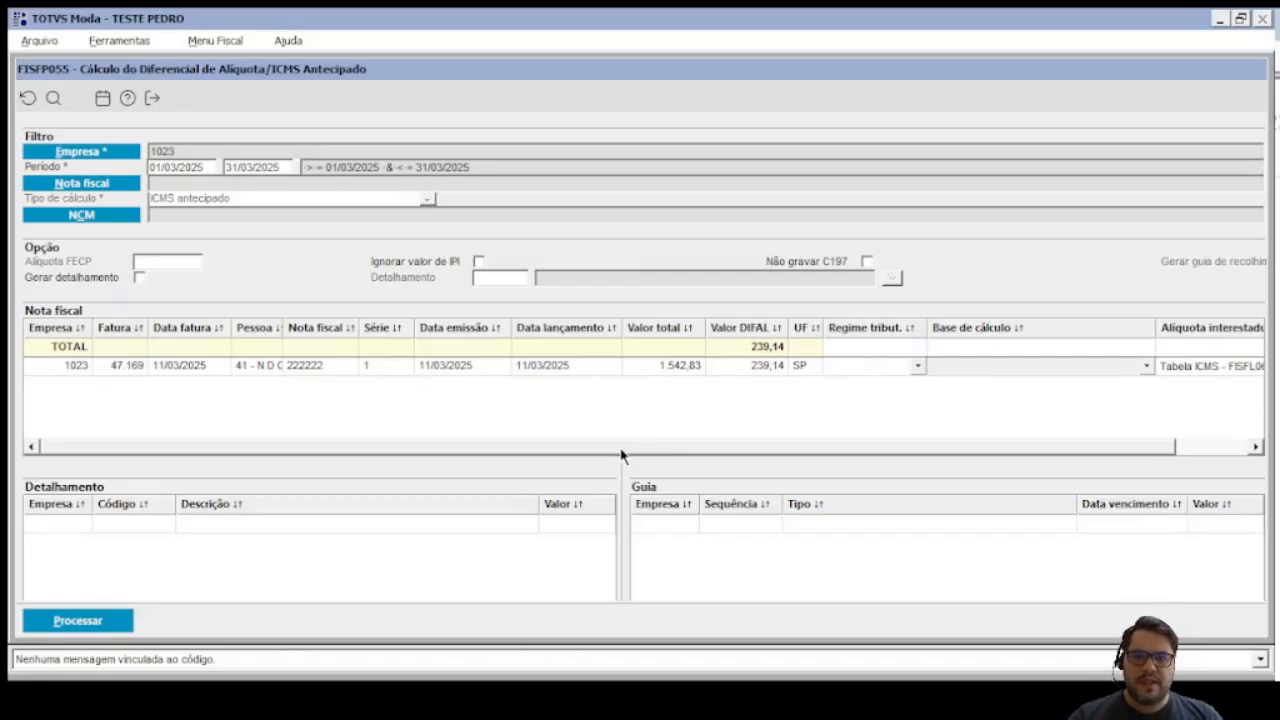
Step: Review the listed invoice's columns, process its ICMS antecipado calculation and dismiss the completion message
drag(621, 450, 692, 453)
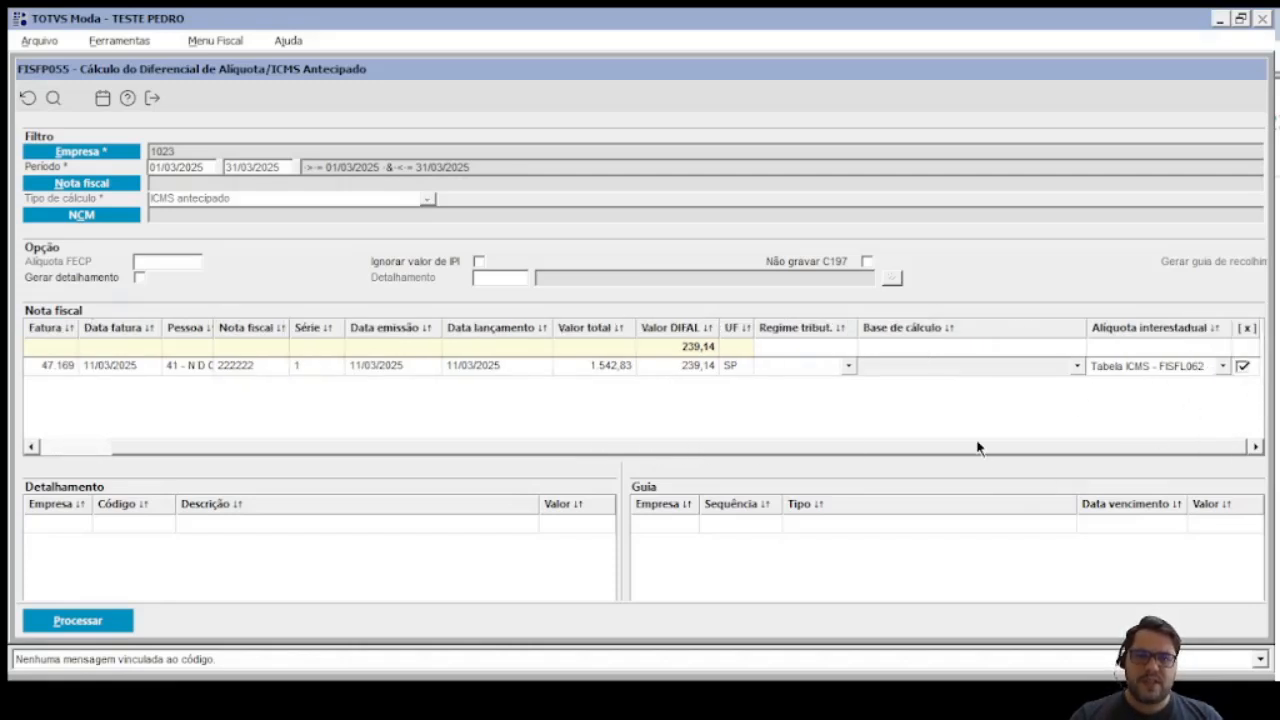
drag(977, 447, 862, 460)
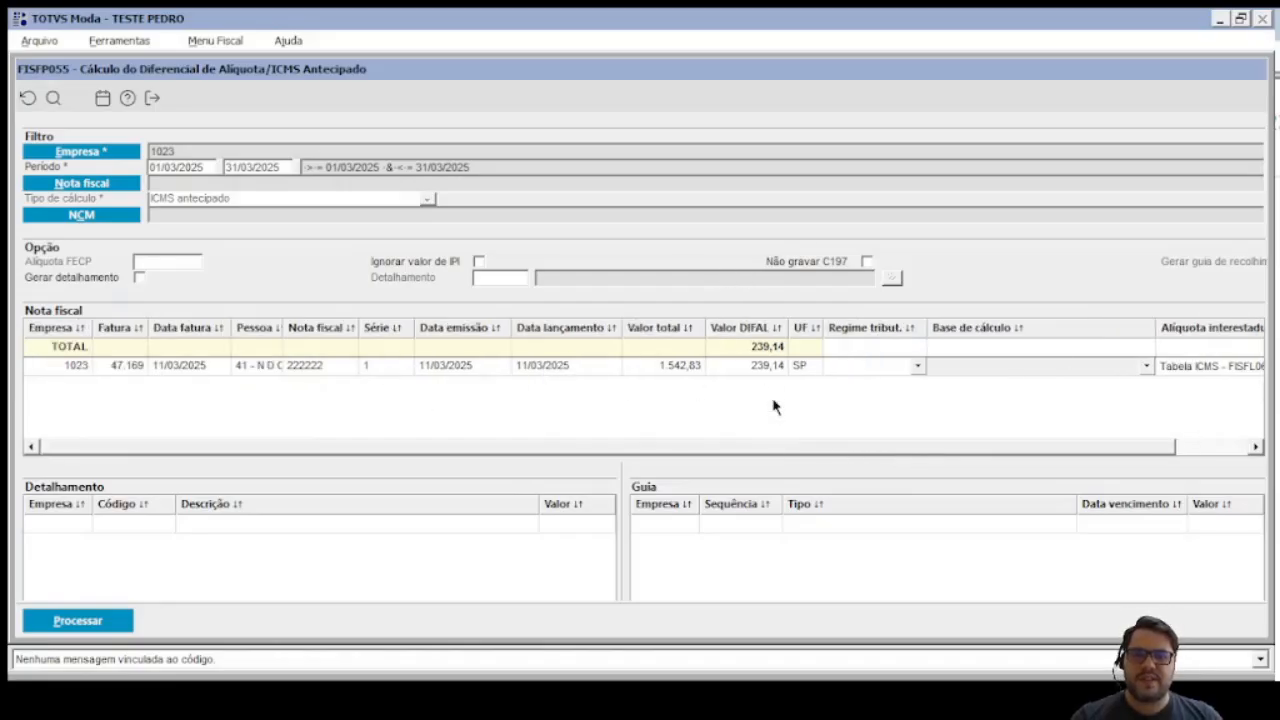
click(76, 614)
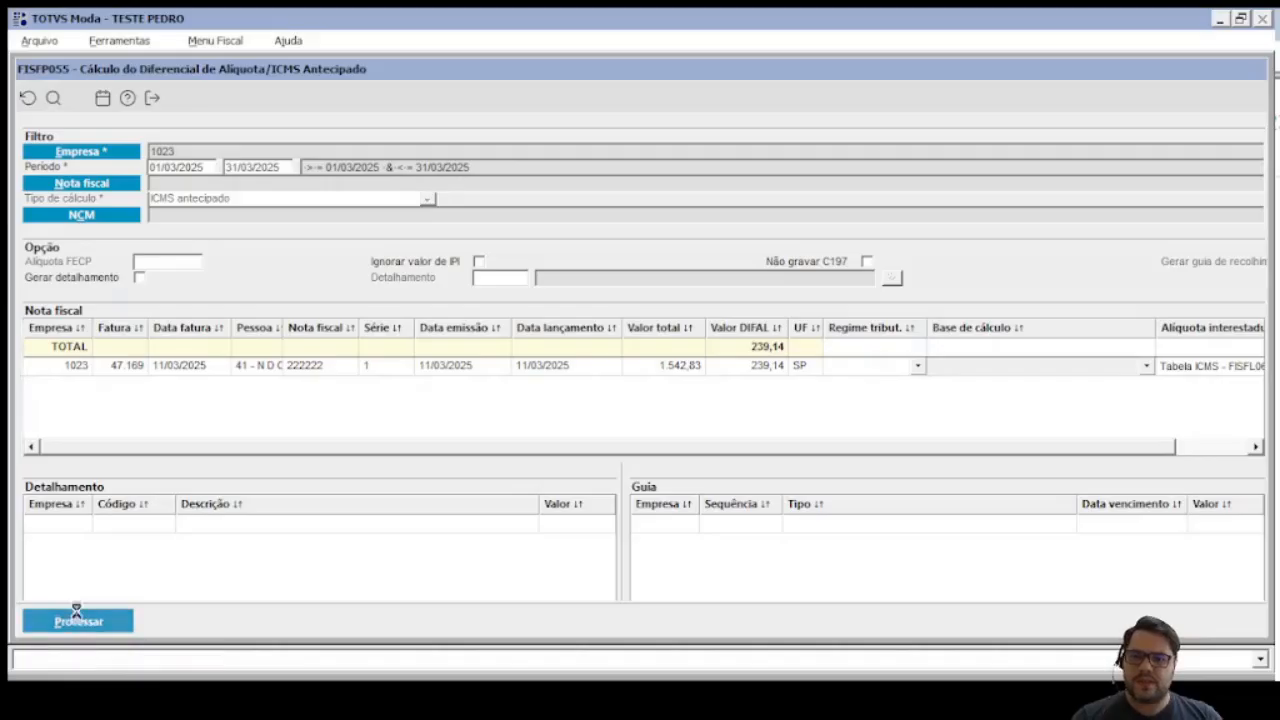
click(563, 405)
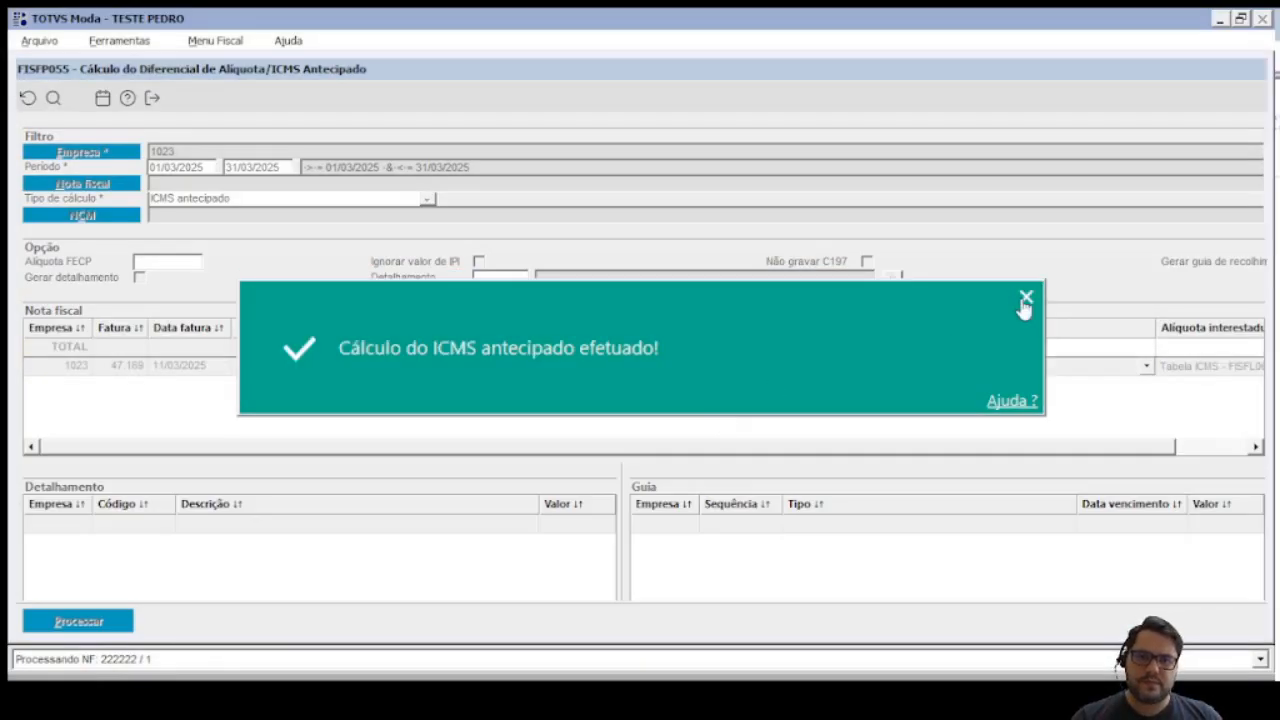
click(1025, 299)
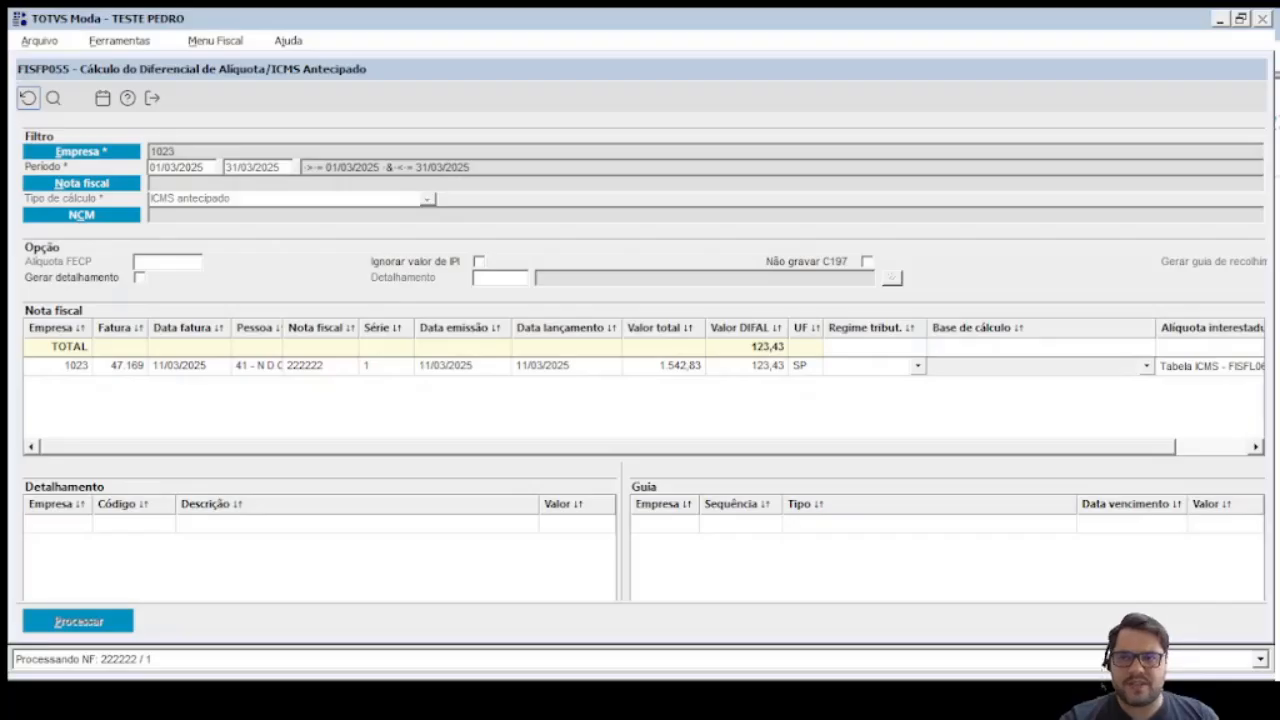
Step: Clear the calculation form and refill the filter with the period 01/03/2025 to 31/03/2025 and calculation type ICMS antecipado
click(28, 97)
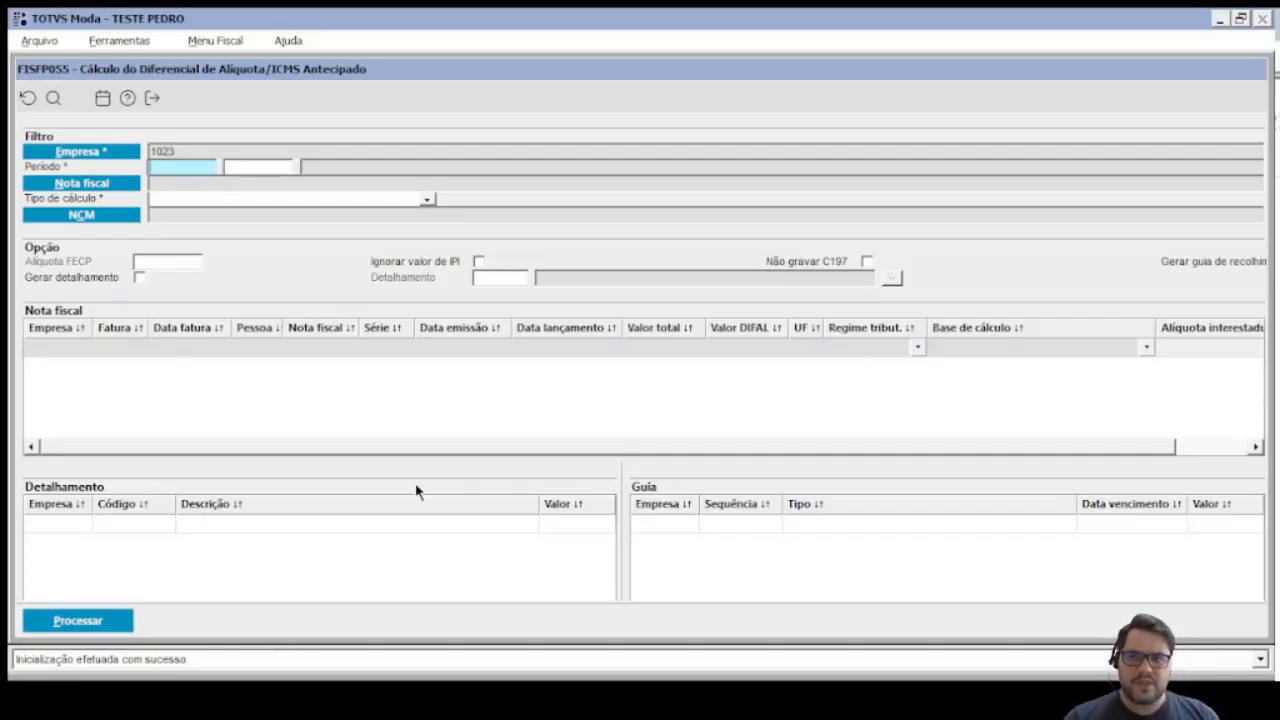
text(01/03/2025)
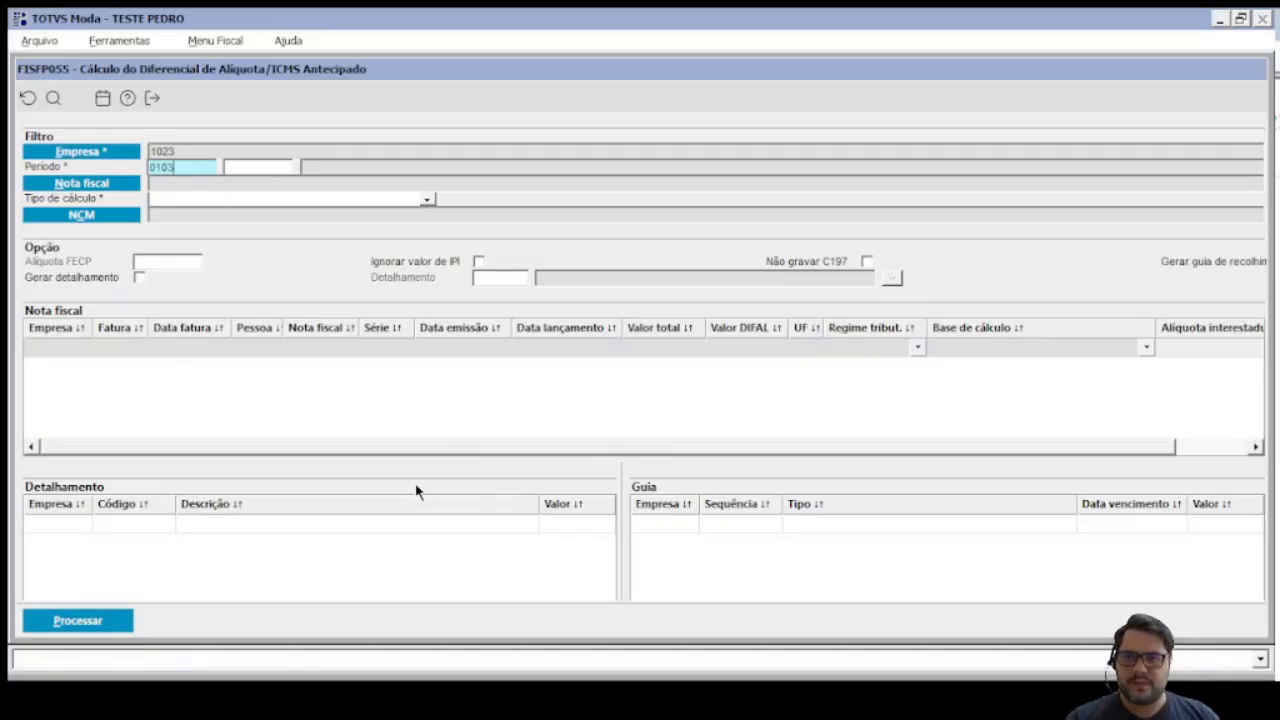
key(Tab)
text(31/03/2025)
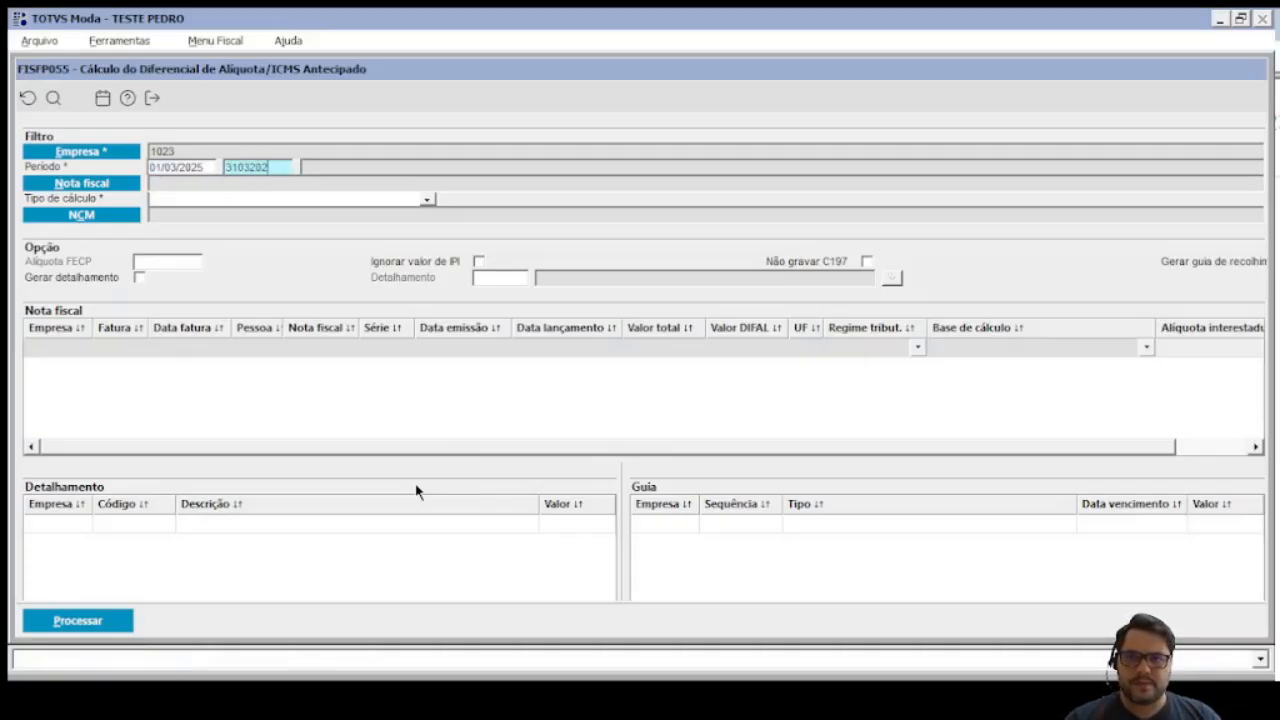
key(Tab)
click(427, 199)
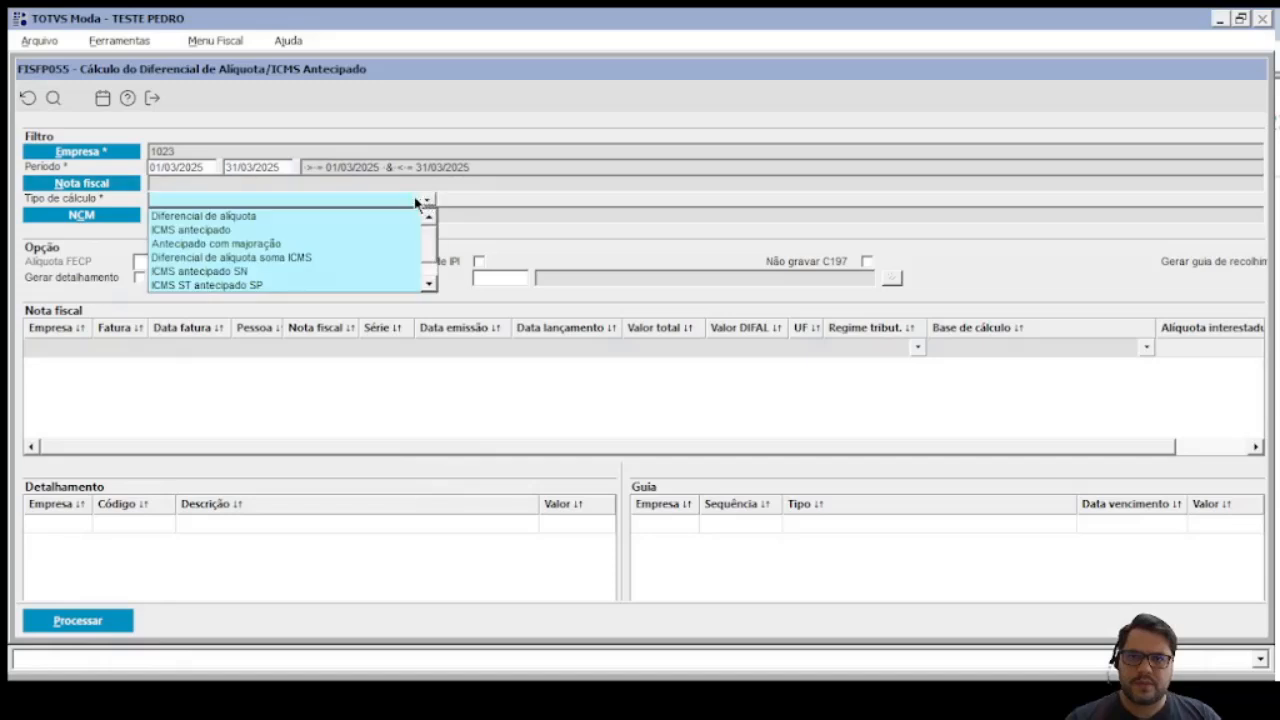
click(291, 234)
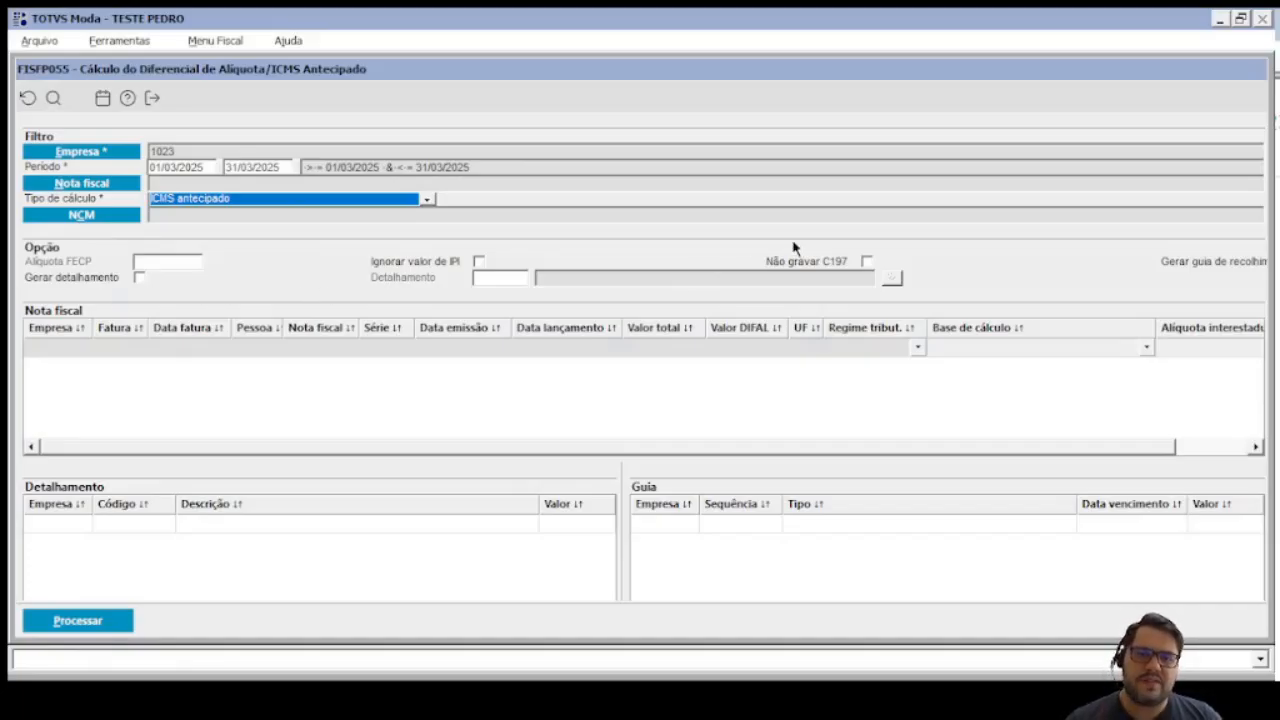
Step: Enable Gerar detalhamento and query the invoices matching the filter
drag(723, 449, 915, 460)
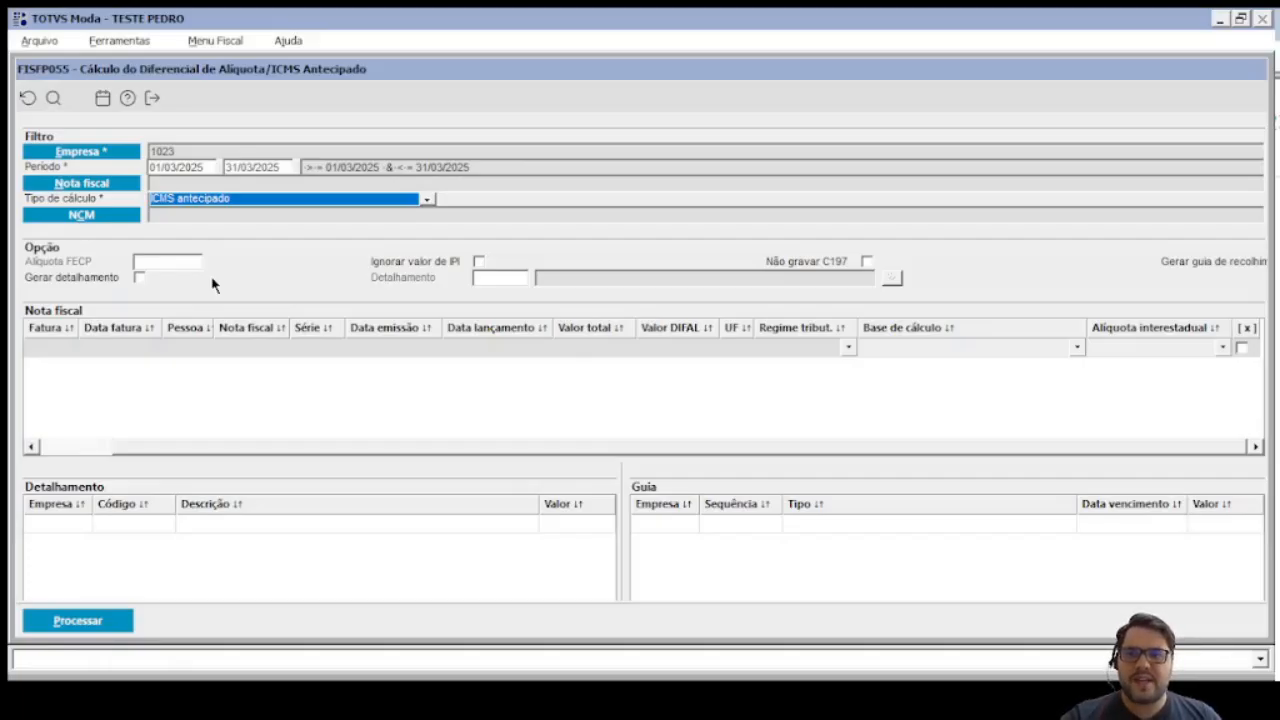
click(139, 279)
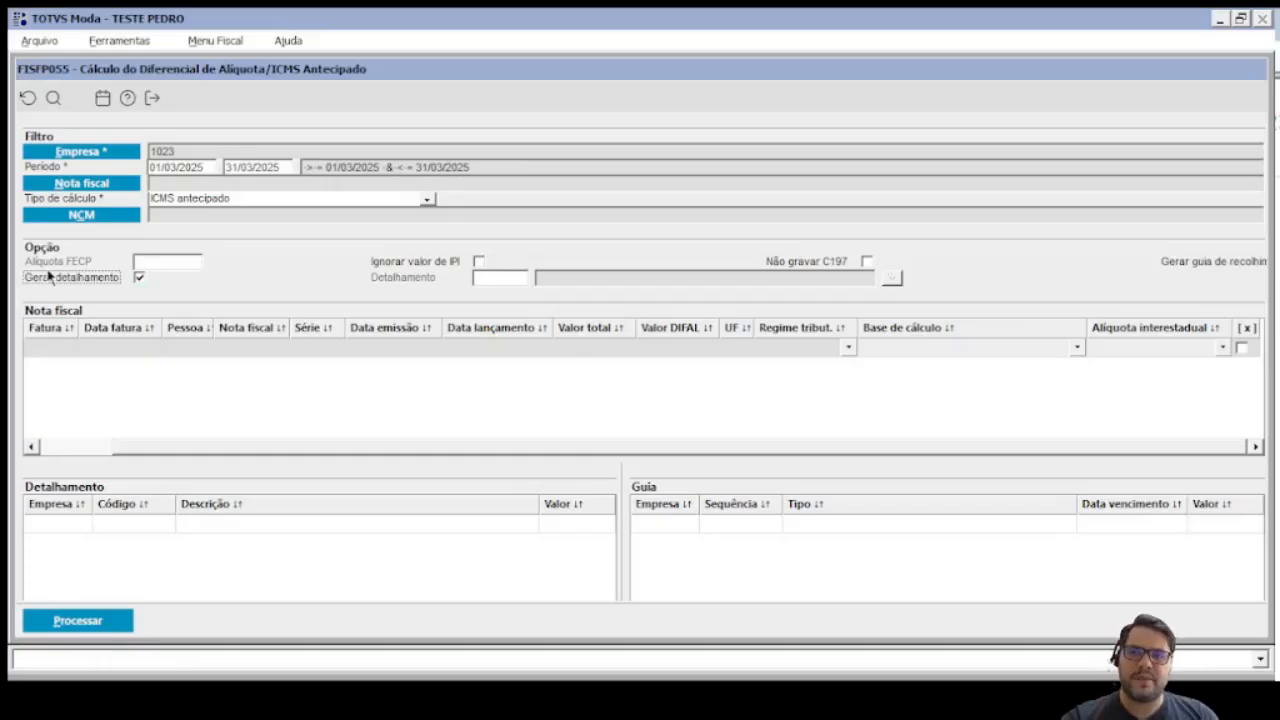
click(53, 100)
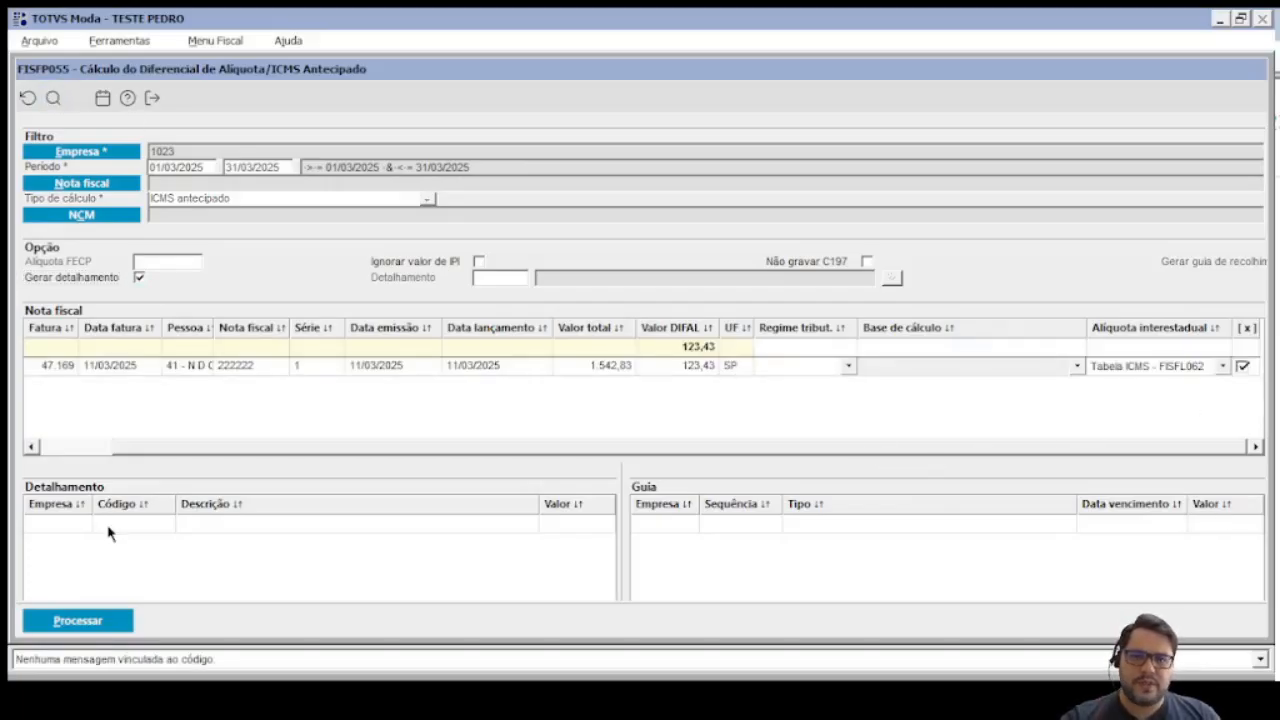
Step: Process the ICMS antecipado calculation for the selected invoice and dismiss the completion message
click(79, 622)
click(578, 408)
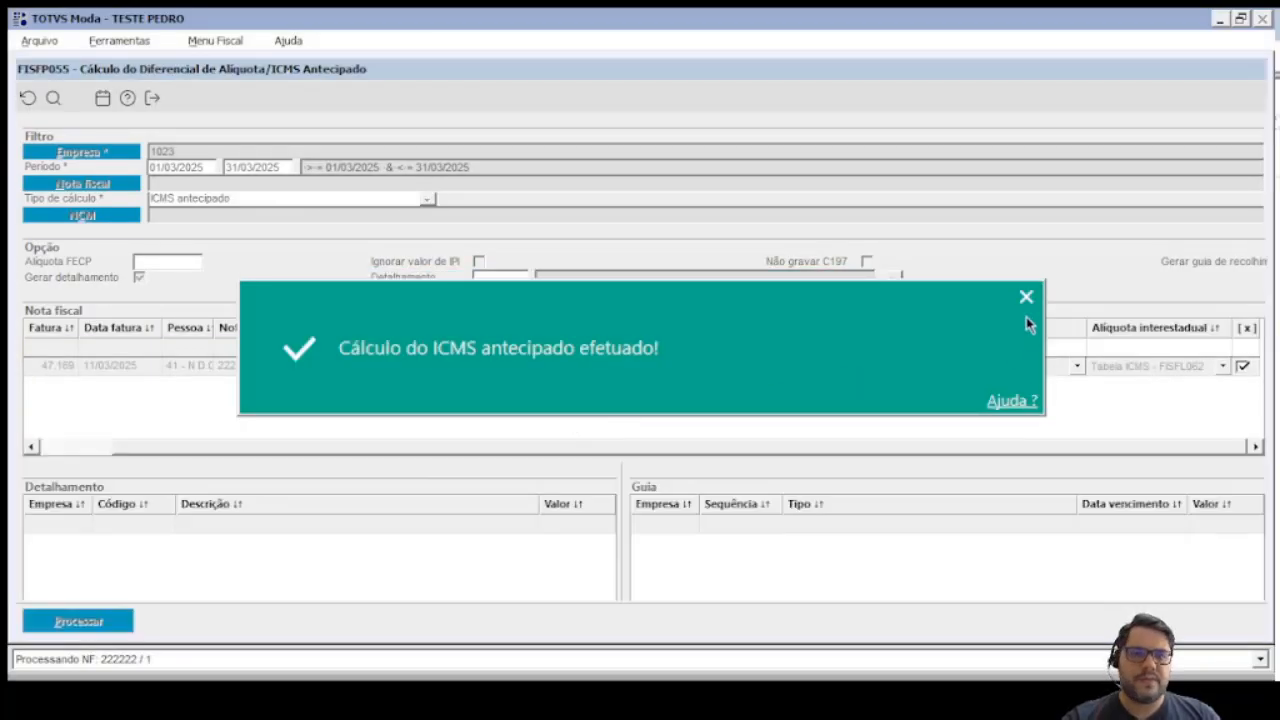
click(1026, 297)
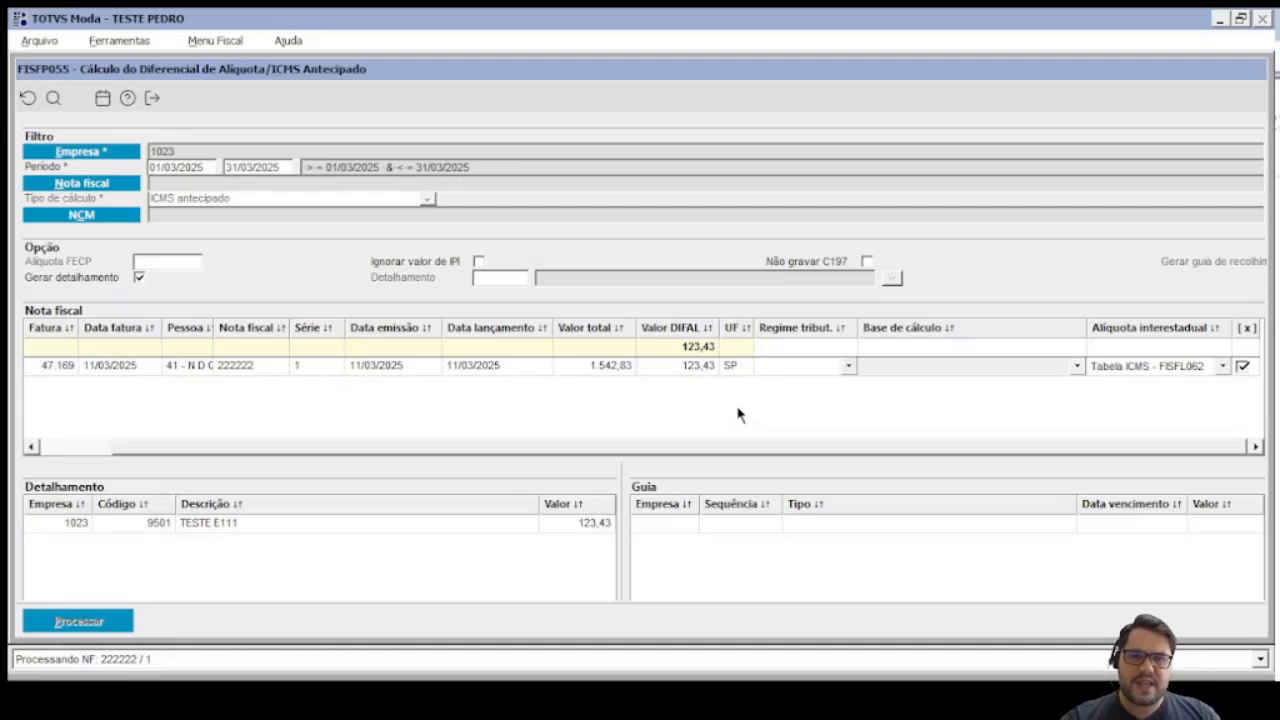
Step: Open component FISFM061, Manutenção do Diferencial de Alíquota, and query the invoices from 01/03/2025 to 31/03/2025
key(Escape)
text(fisfm061)
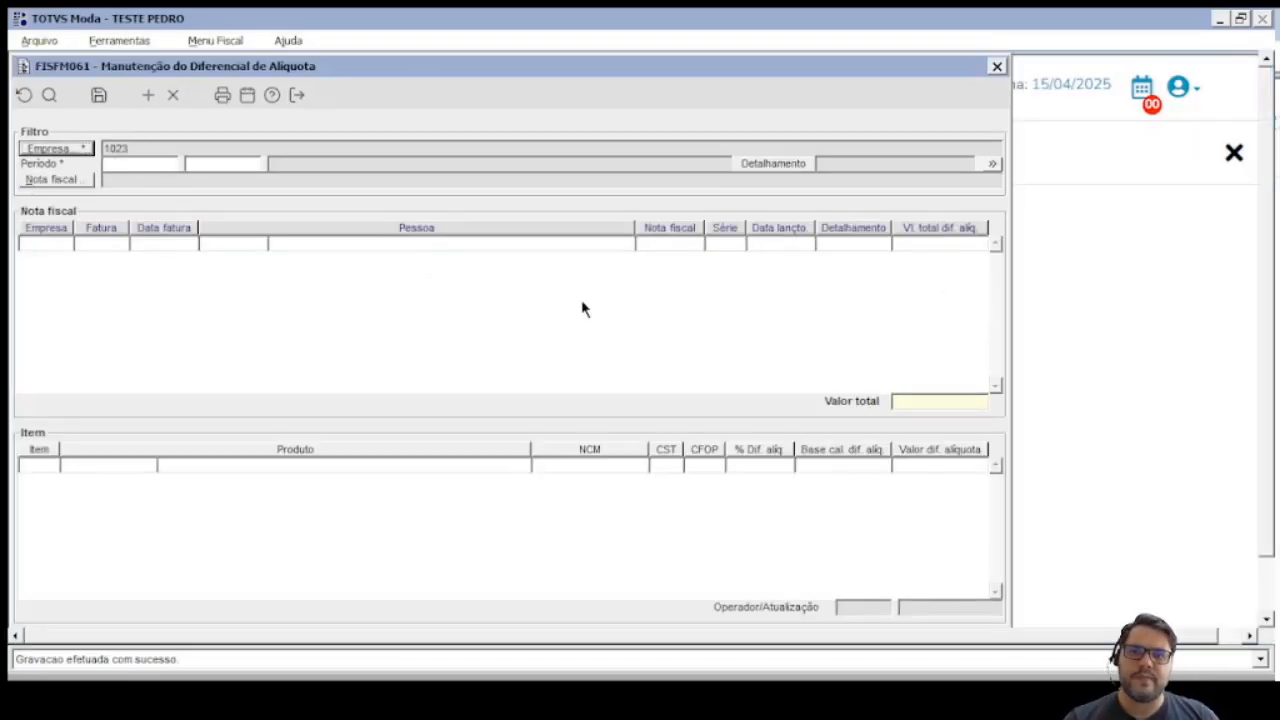
click(128, 163)
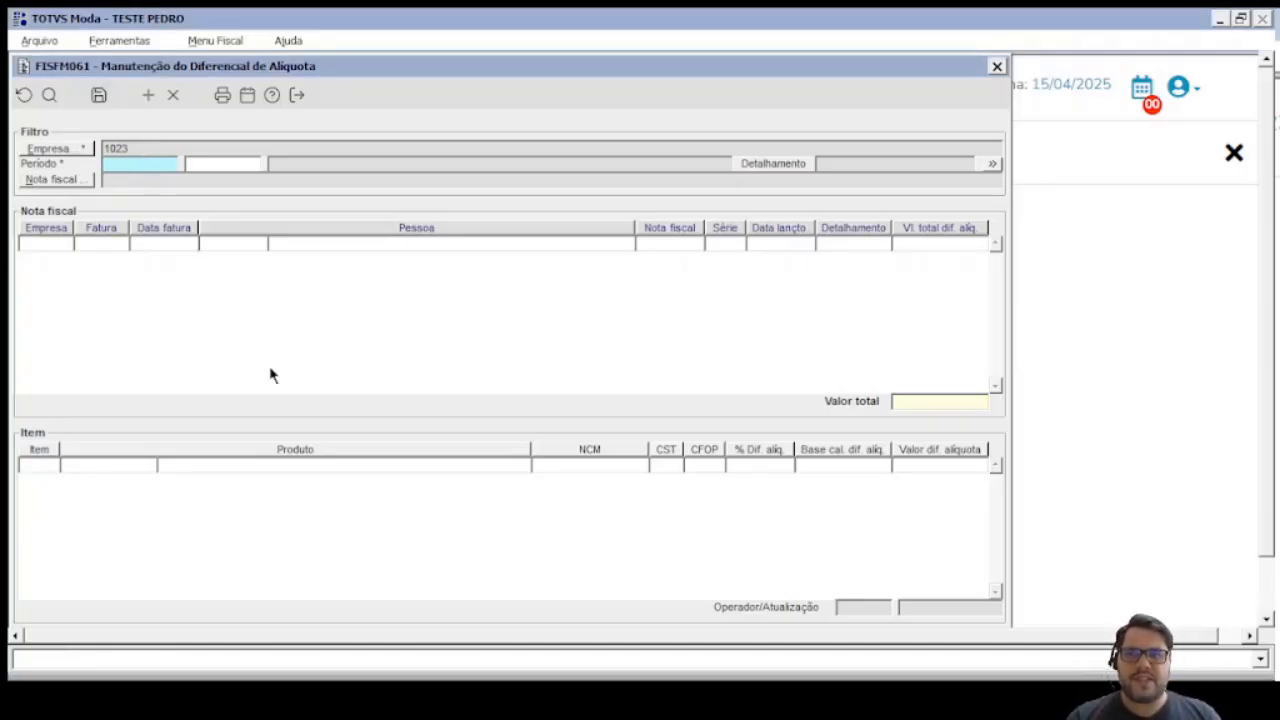
text(1032025)
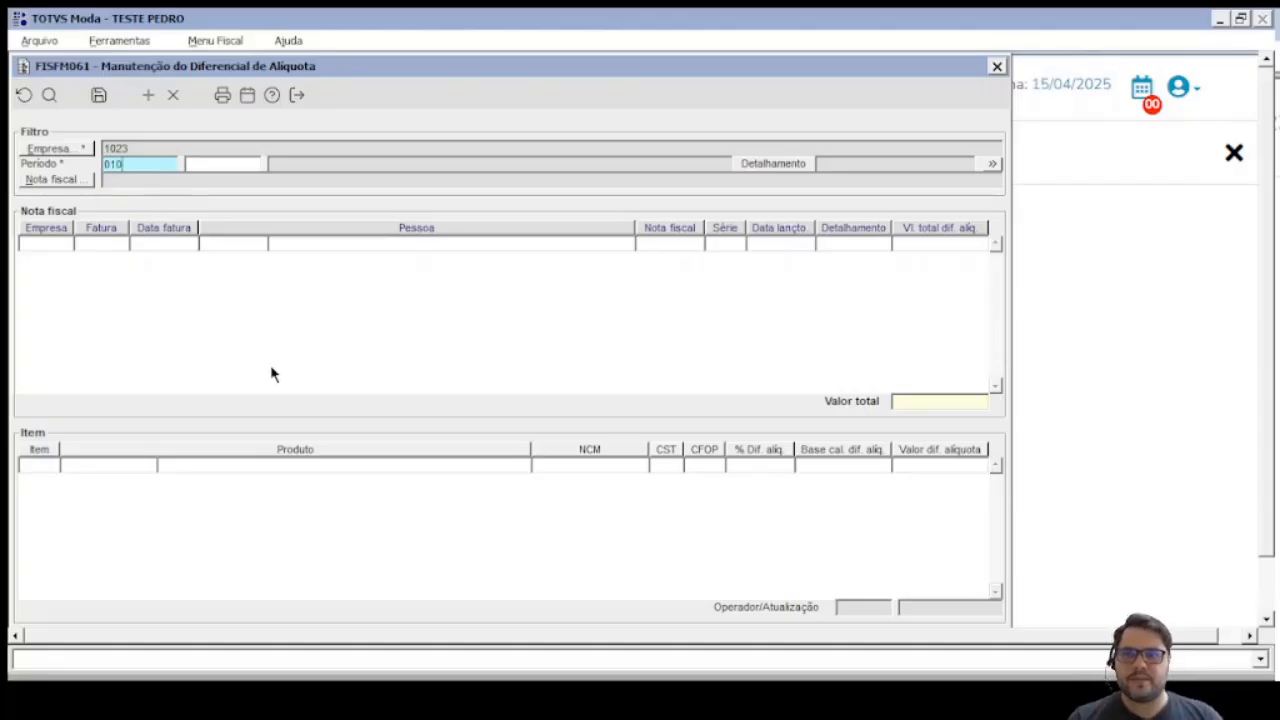
key(Tab)
text(31032025)
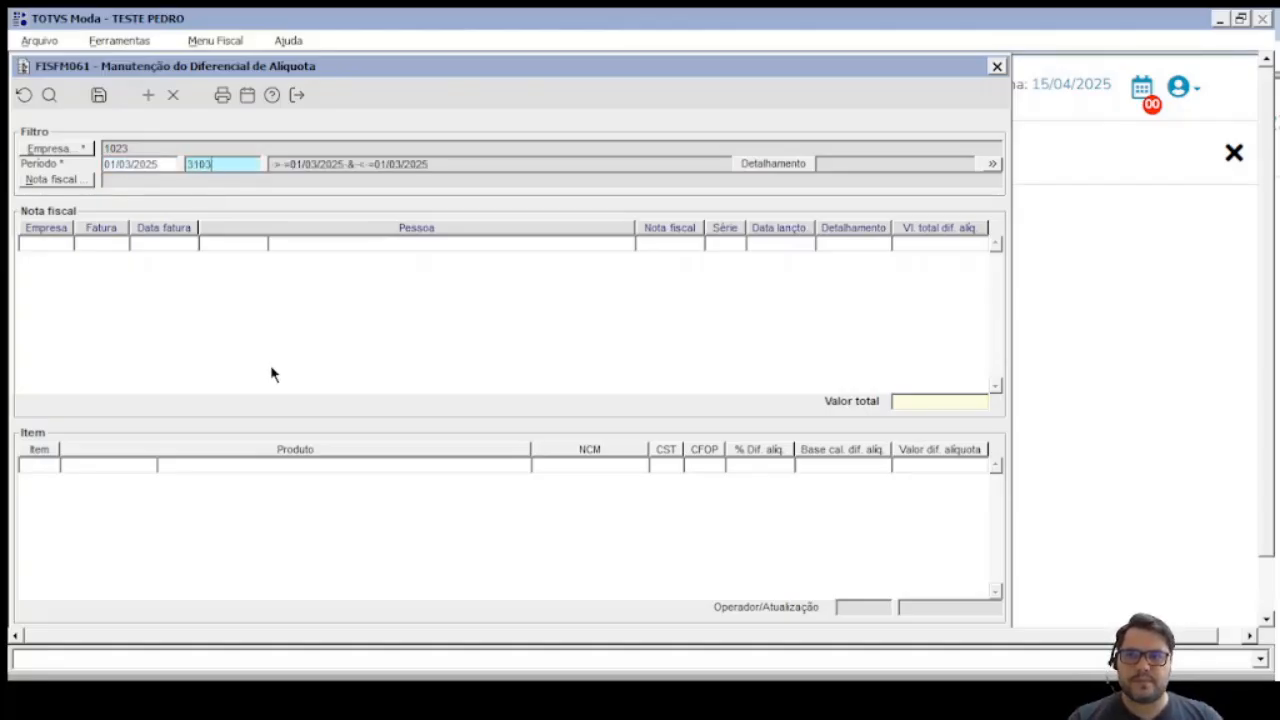
key(Tab)
click(49, 95)
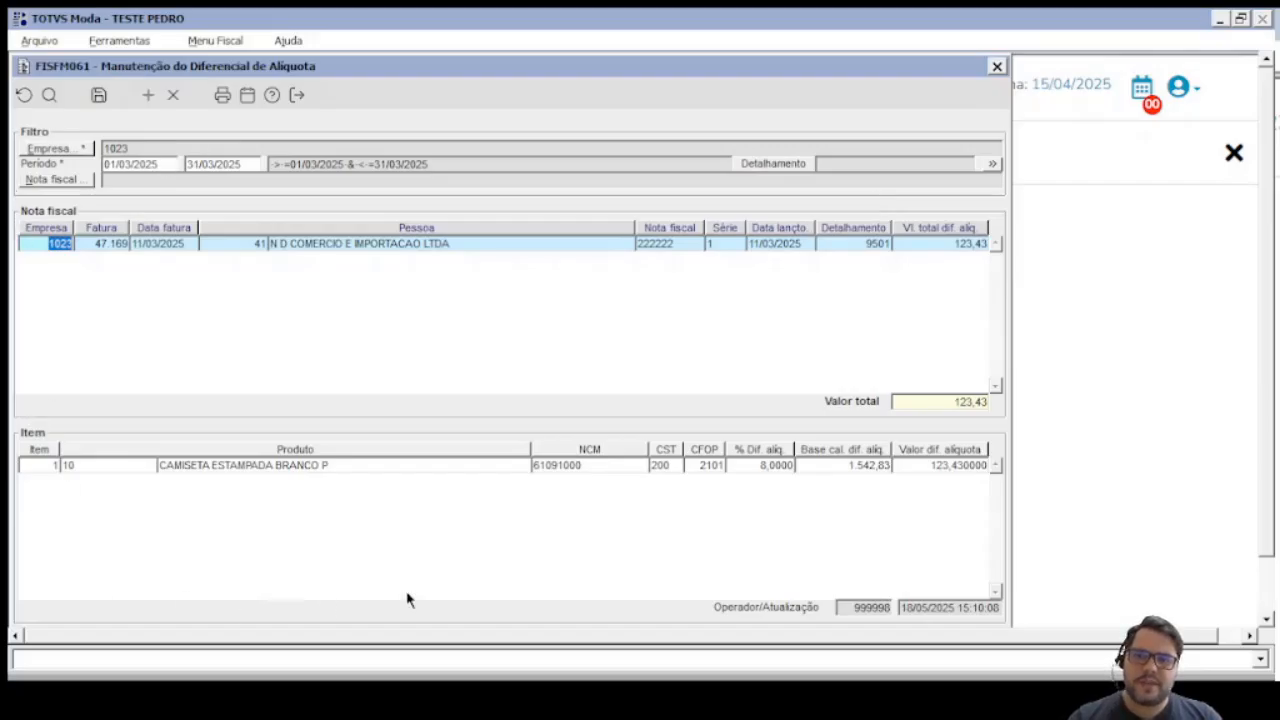
Step: Examine the calculated invoice's supplier, invoice number and total rate differential, and close the maintenance component
click(579, 245)
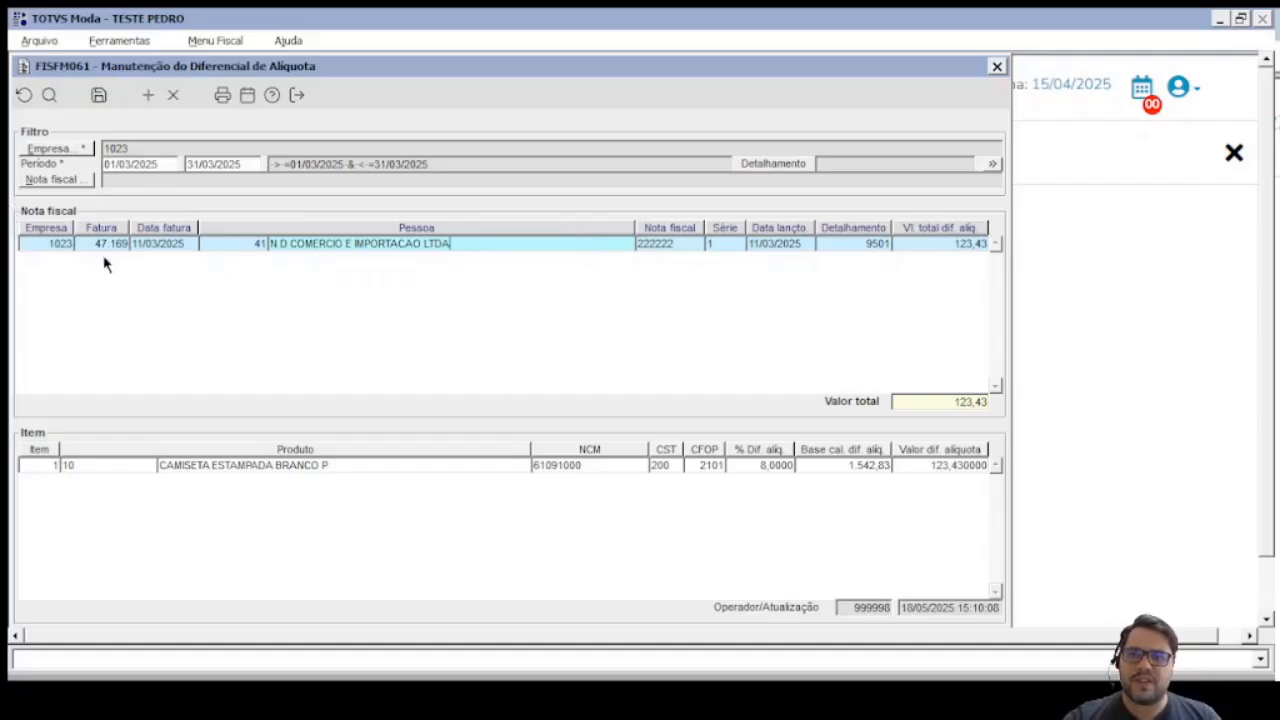
click(681, 243)
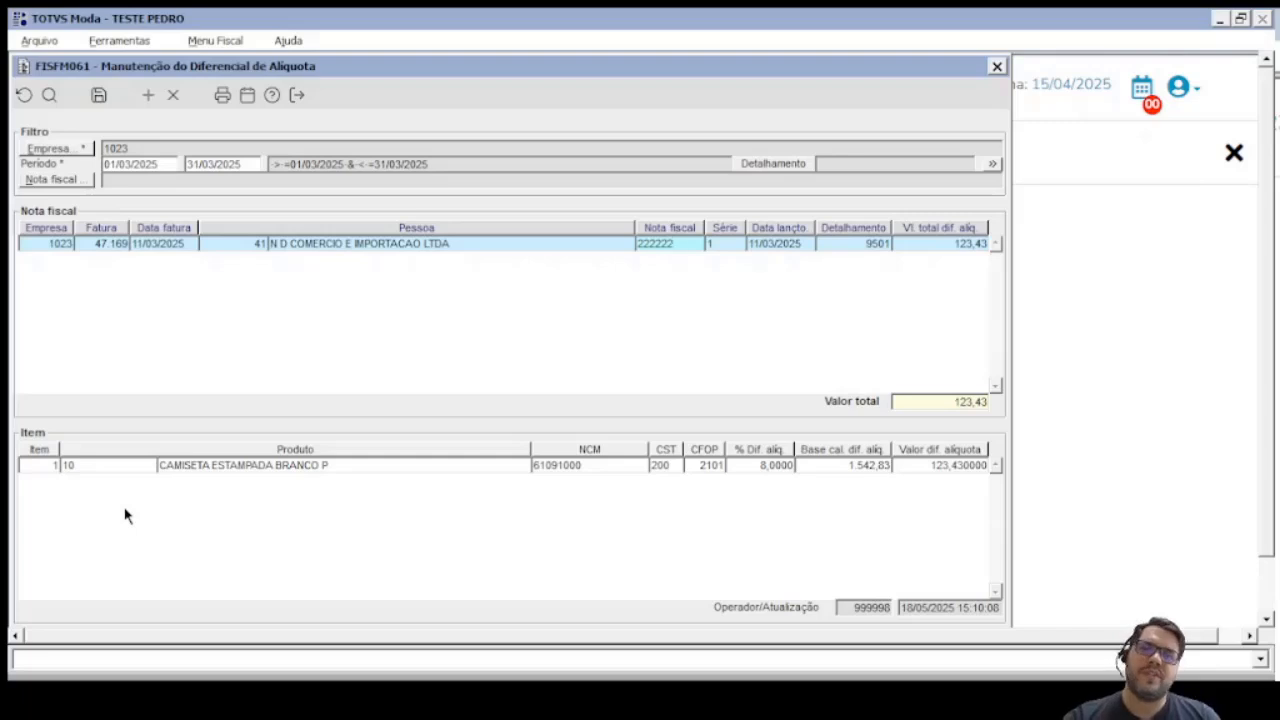
click(930, 244)
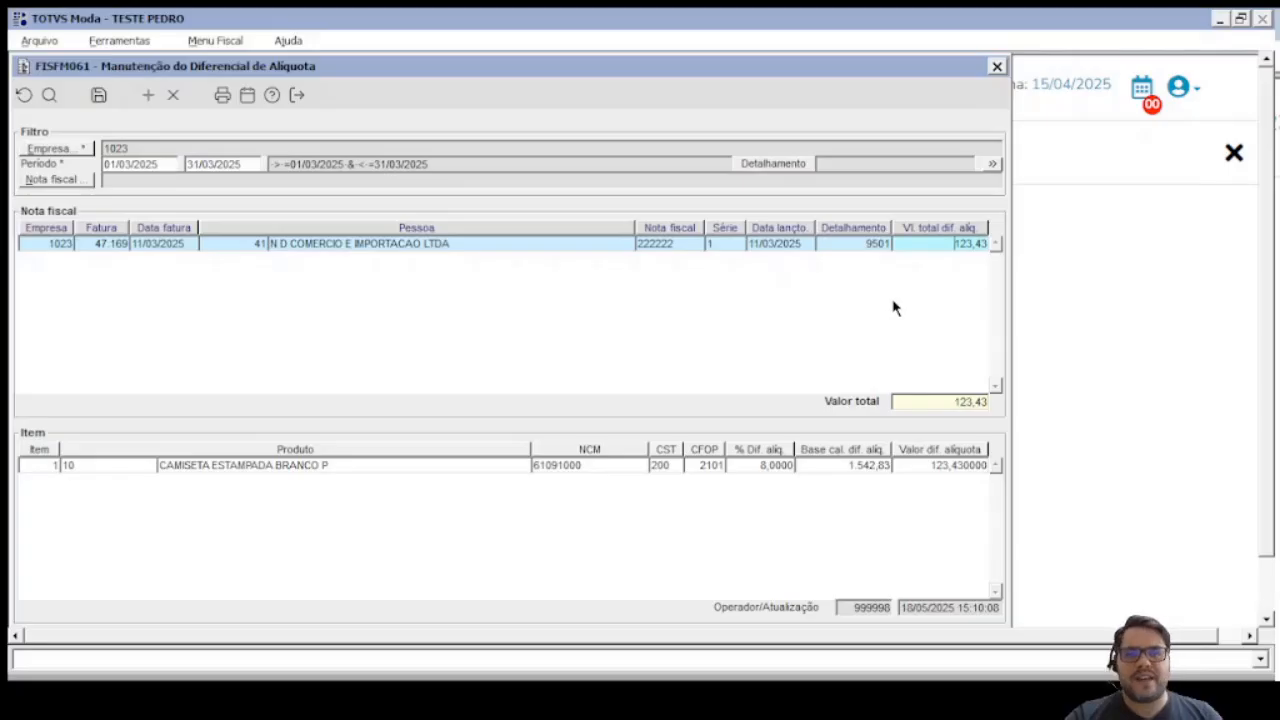
key(Escape)
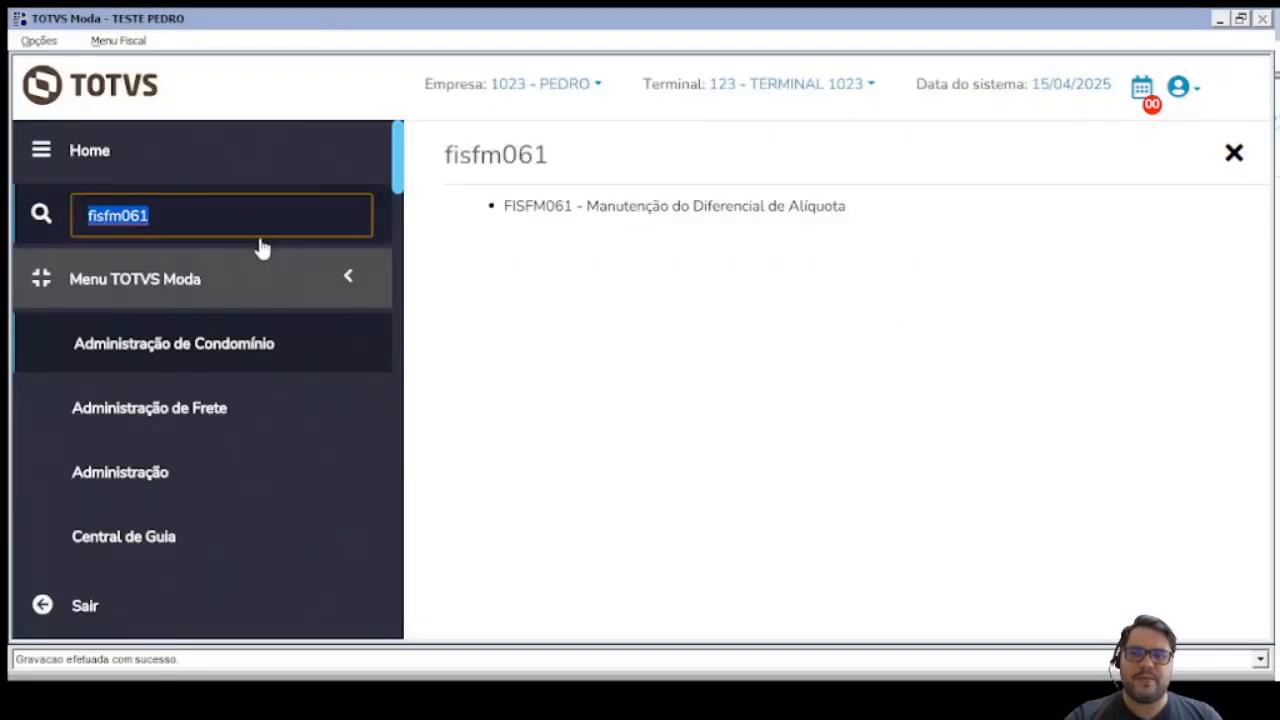
Step: Open component FISFM023, Detalhamento de Imposto, and consult the ICMS detailing for 03/2025
text(fisfm023)
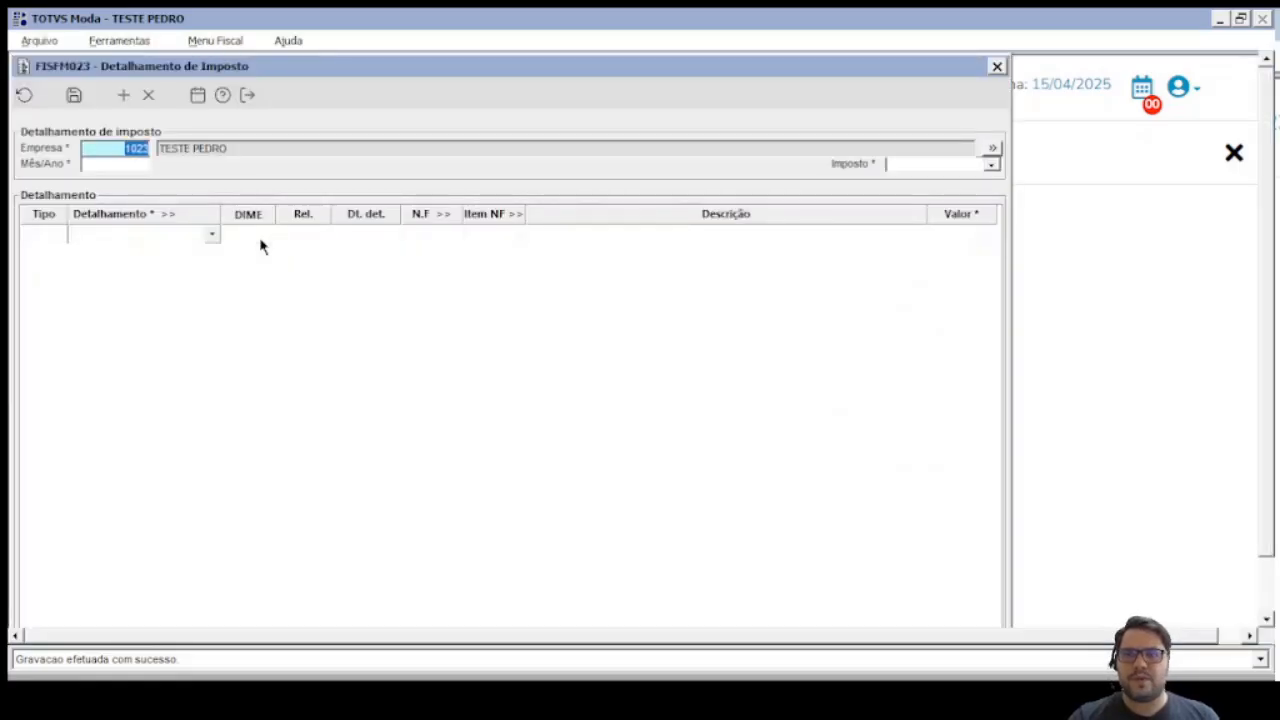
key(Tab)
text(032025)
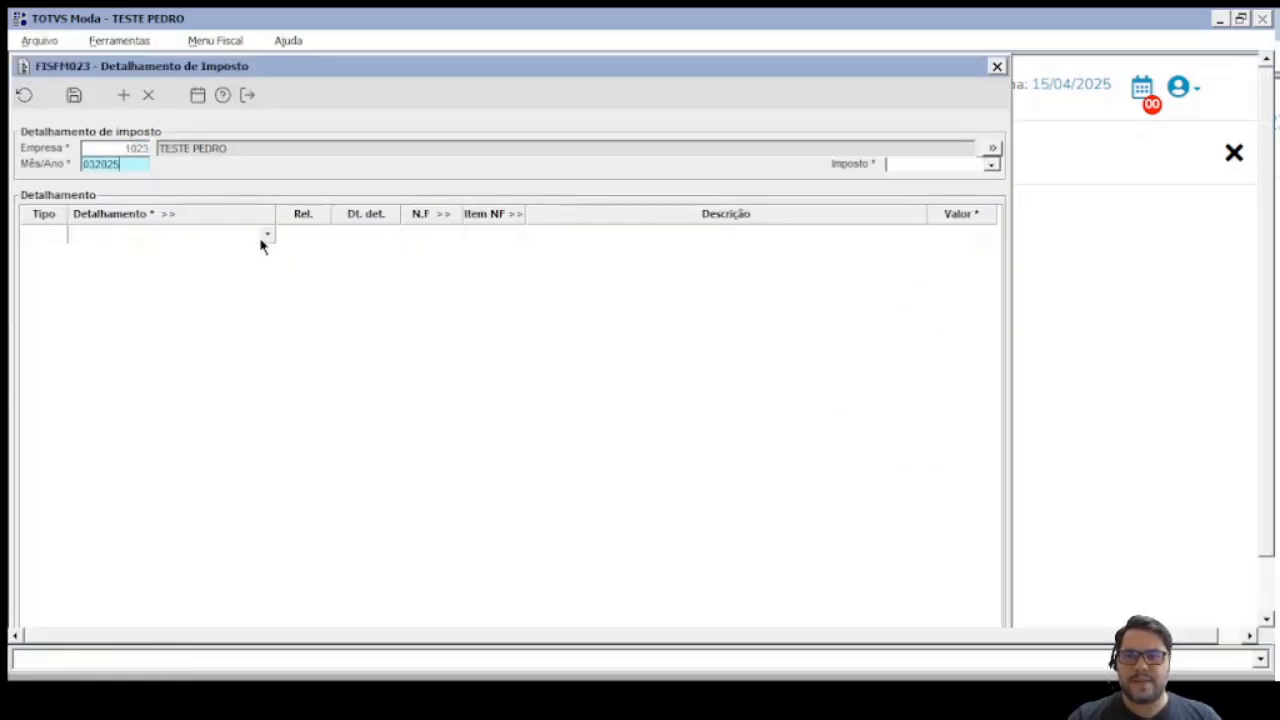
key(Tab)
click(946, 168)
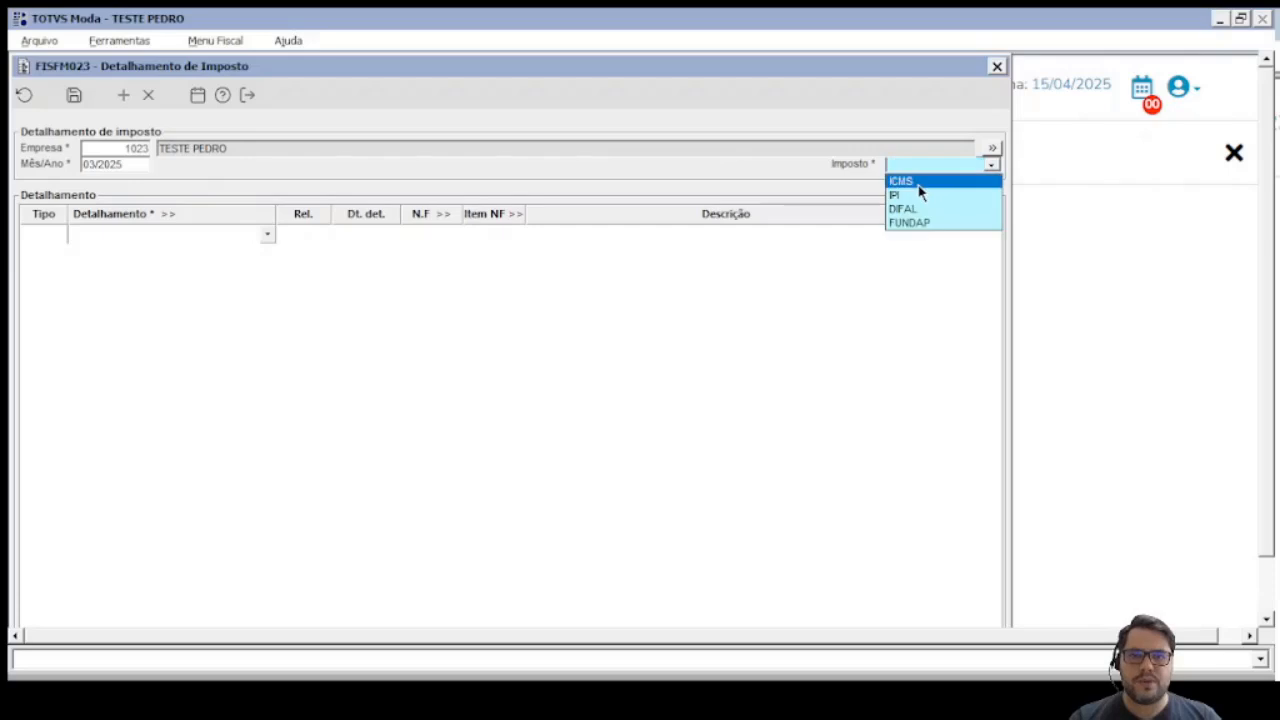
click(918, 183)
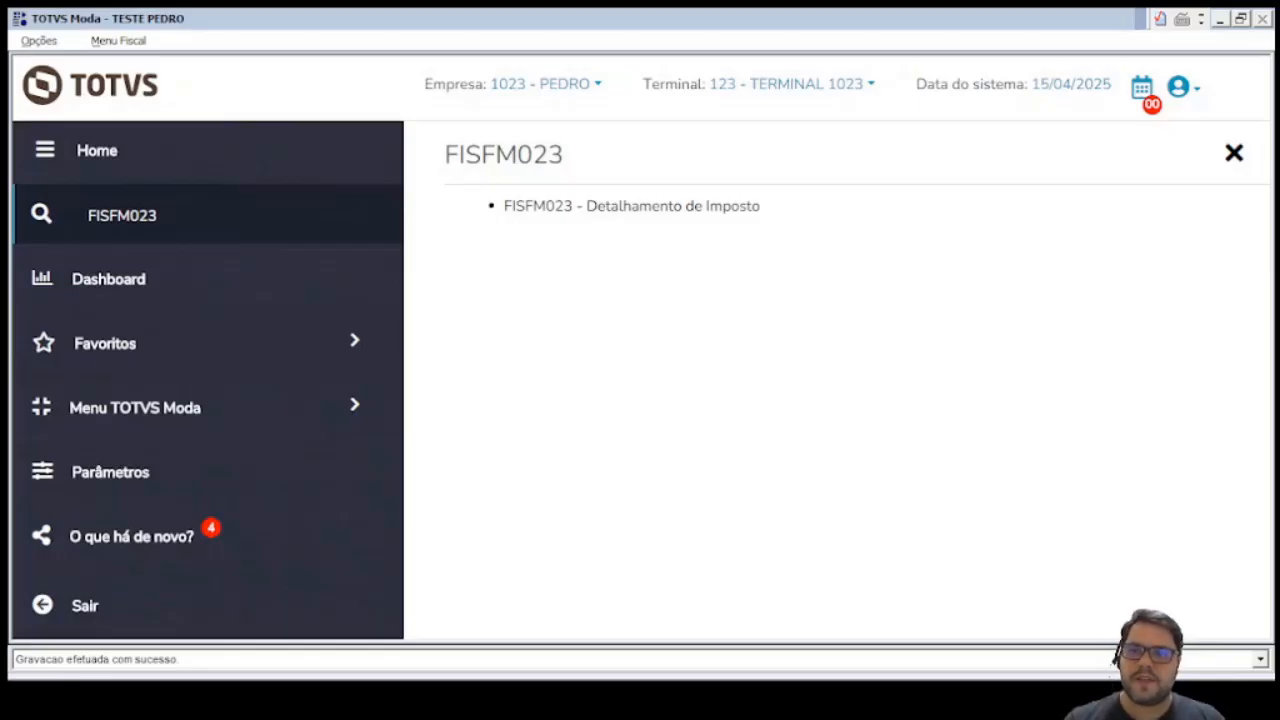
Step: Open component ADMFM014, Atribuição de Valor a Parâmetro por Empresa, and load the parameter PR_ALIQIMP_DIFALIQ
click(208, 214)
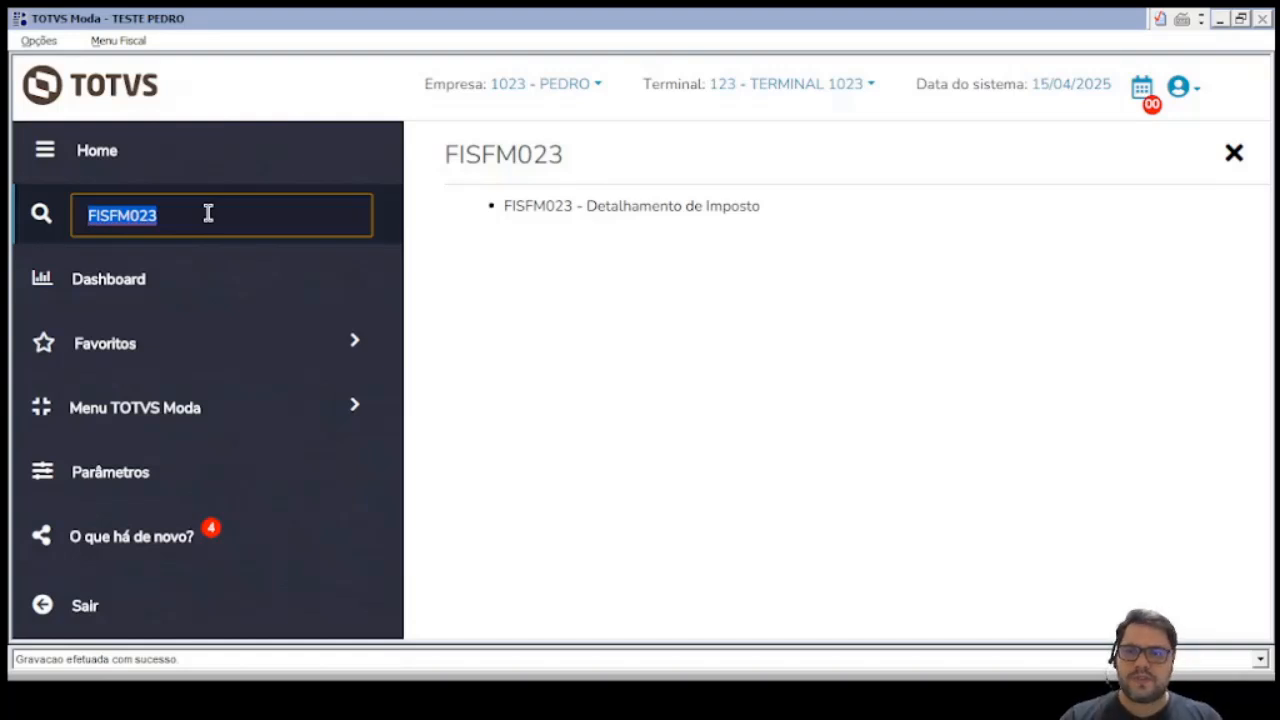
text(ADMFM014)
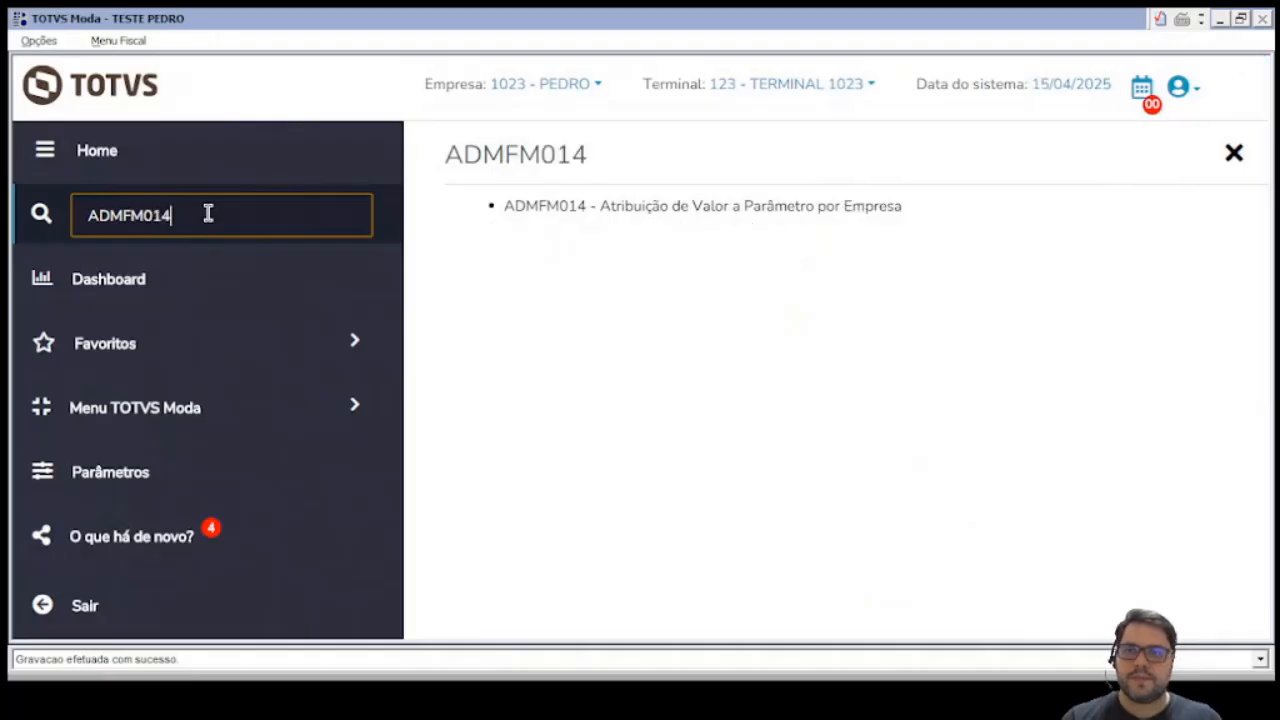
key(Return)
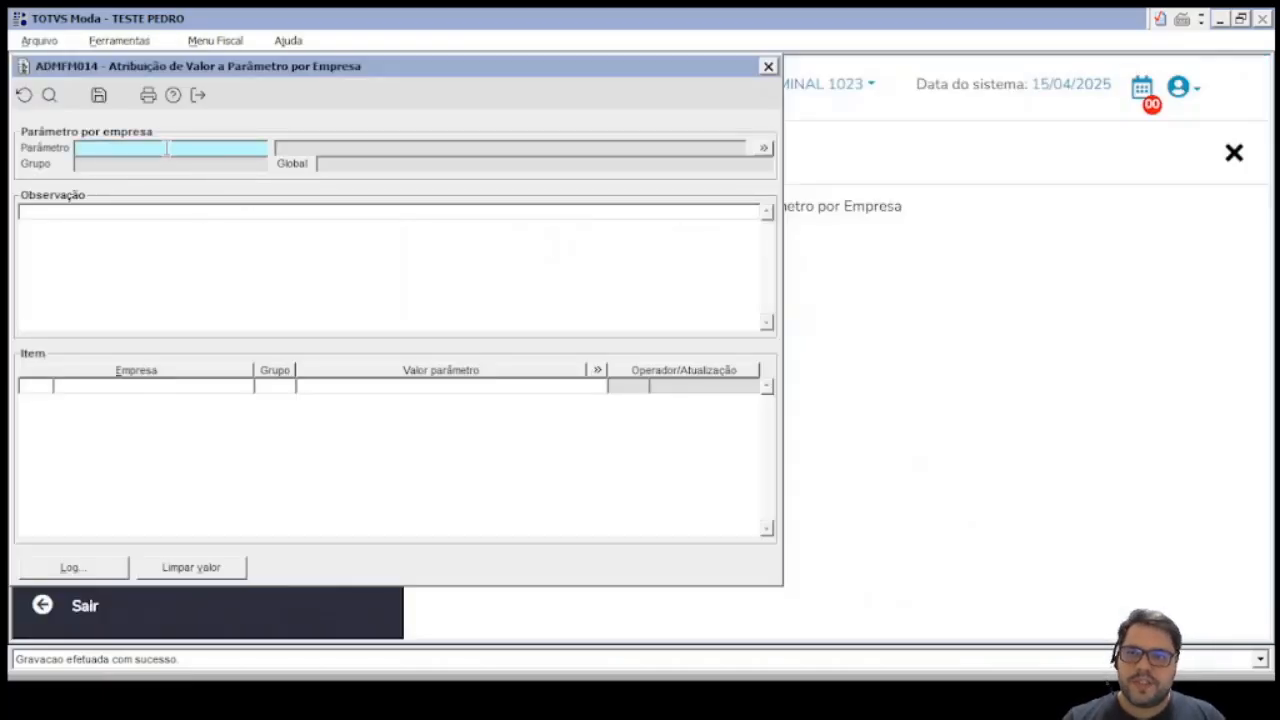
text(PR_ALIQIMP_DIFALIQ)
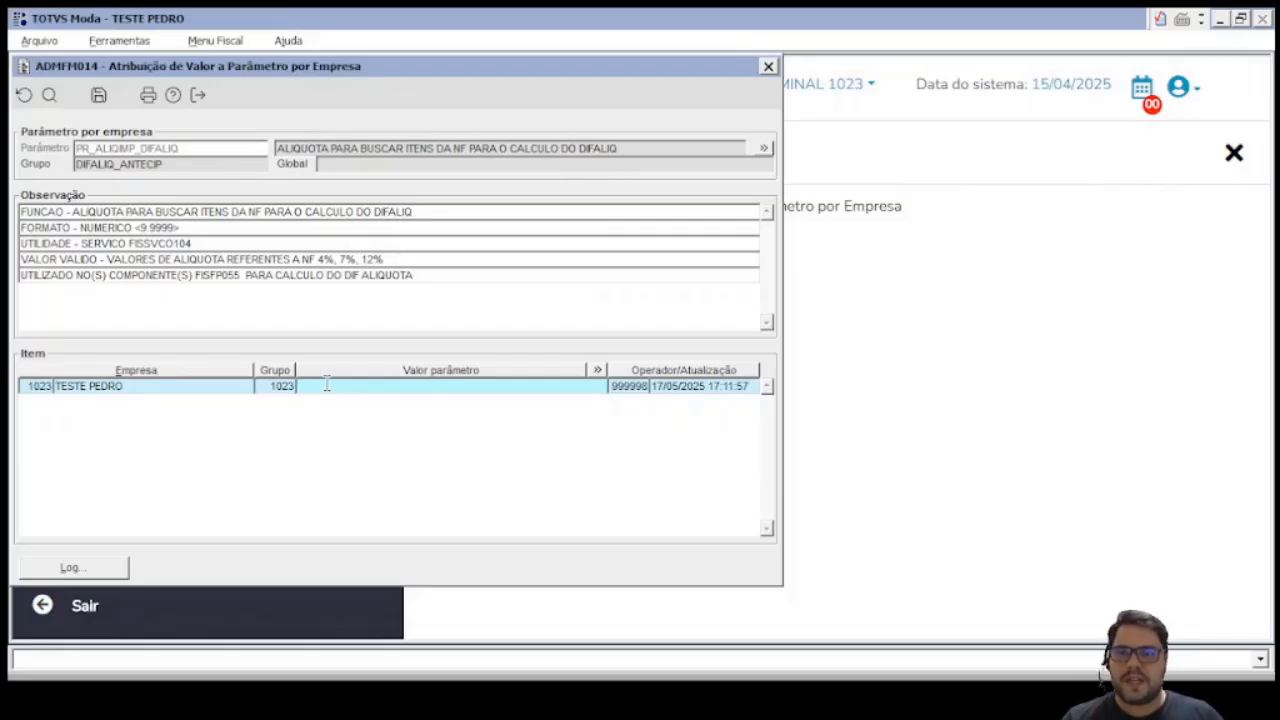
text(7;12)
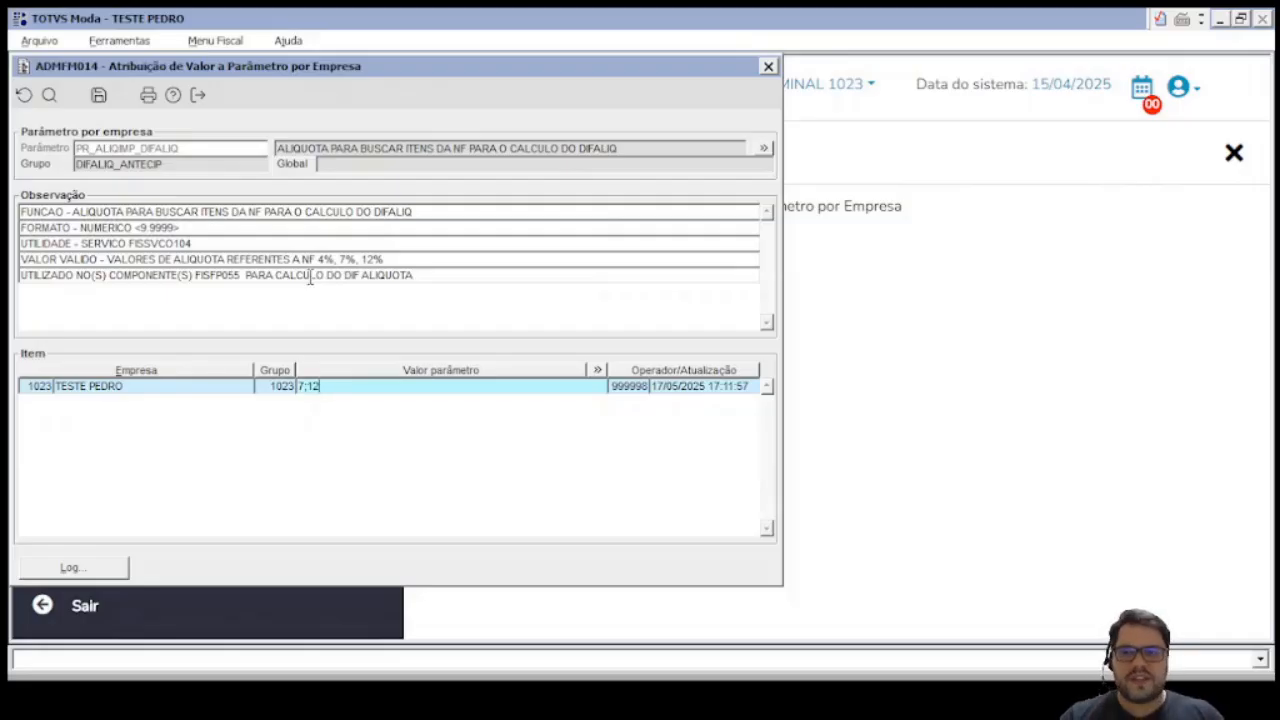
key(BackSpace)
key(BackSpace)
key(BackSpace)
key(BackSpace)
Step: Set the PR_ALIQIMP_DIFALIQ parameter value to 4 for company 1023 and save it
text(4)
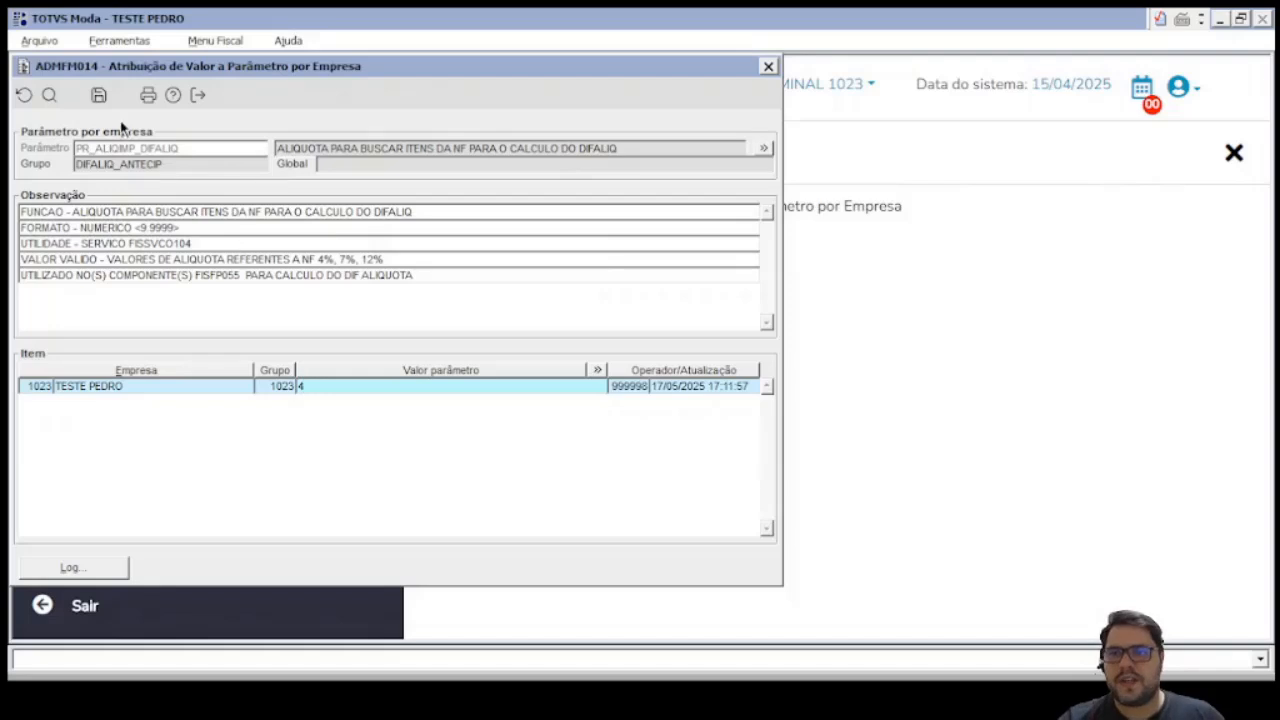
click(98, 96)
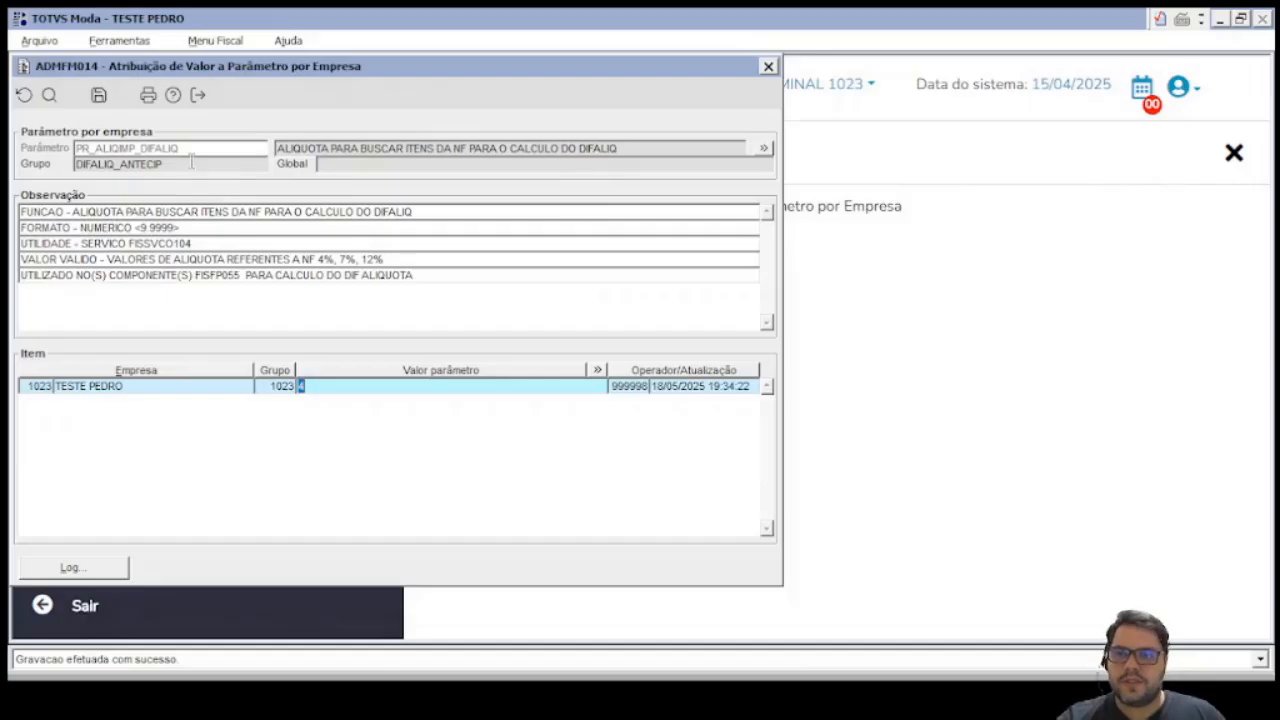
Step: Load the parameter TP_CALC_ALIQIMP_DIFALIQ, set its value to 1;2 for company 1023 and save it
key(F2)
text(TP_CALC_ALIQIMP_DIFALIQ)
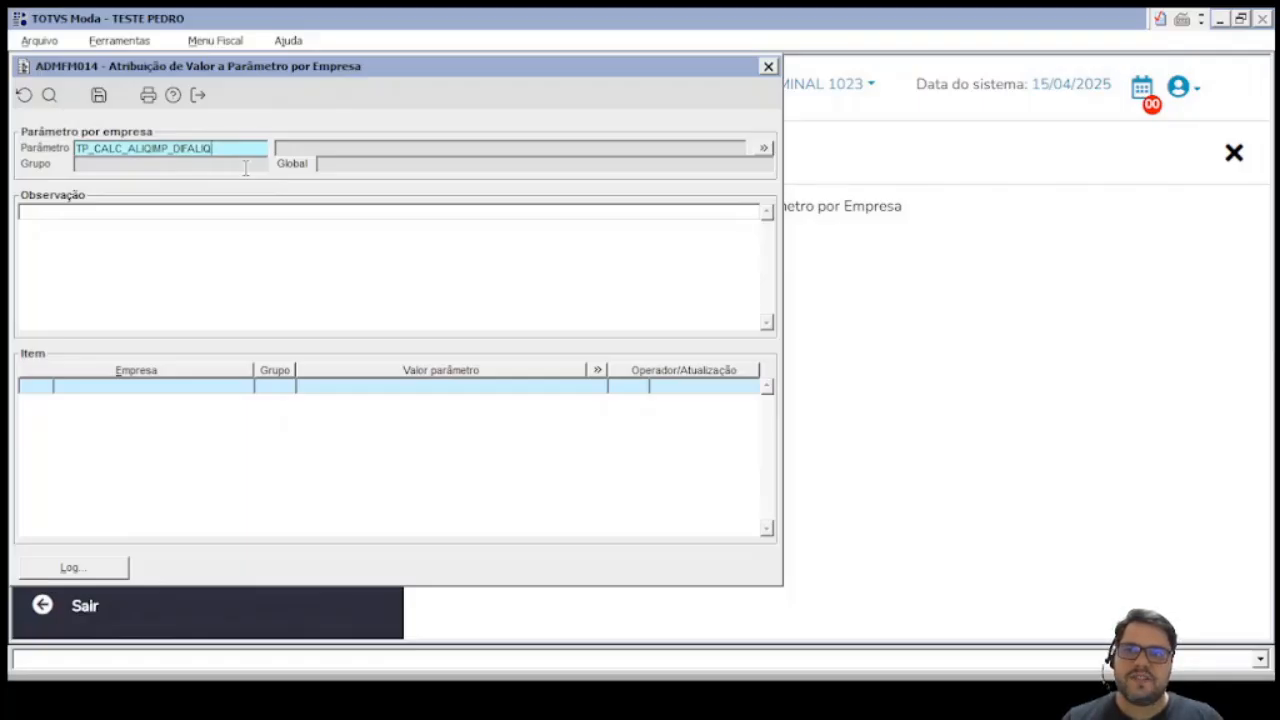
key(Tab)
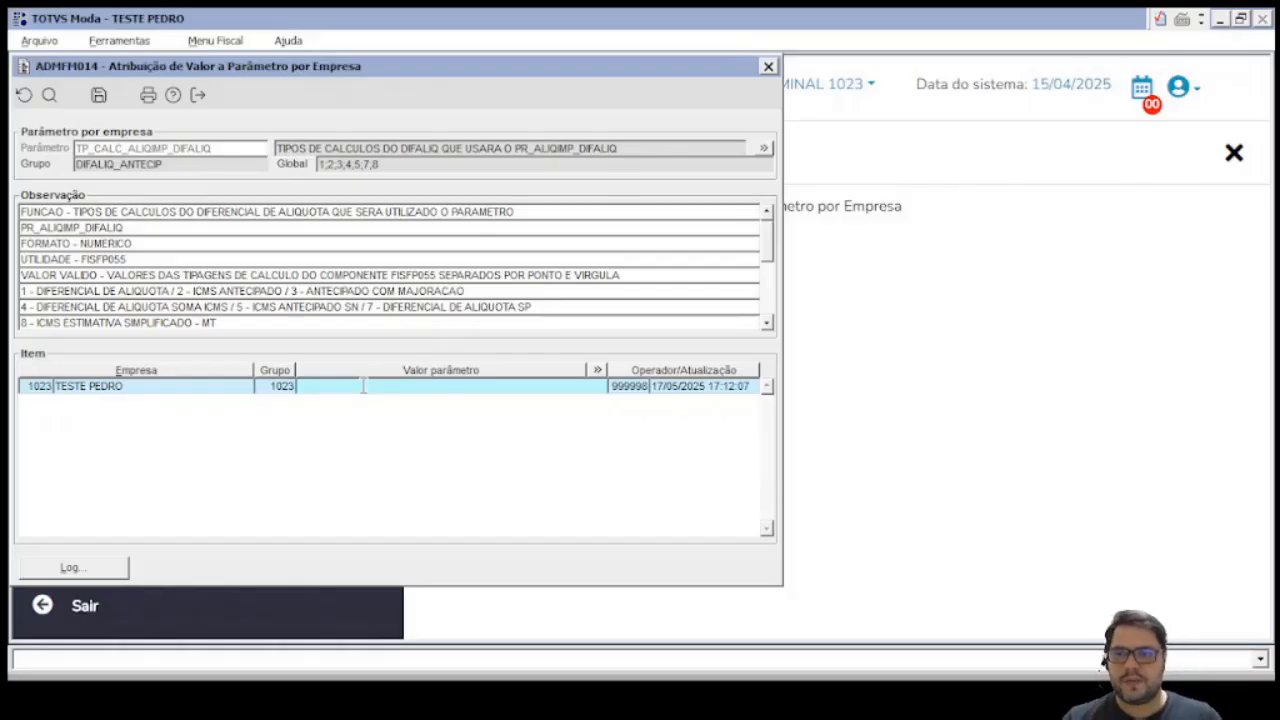
text(1)
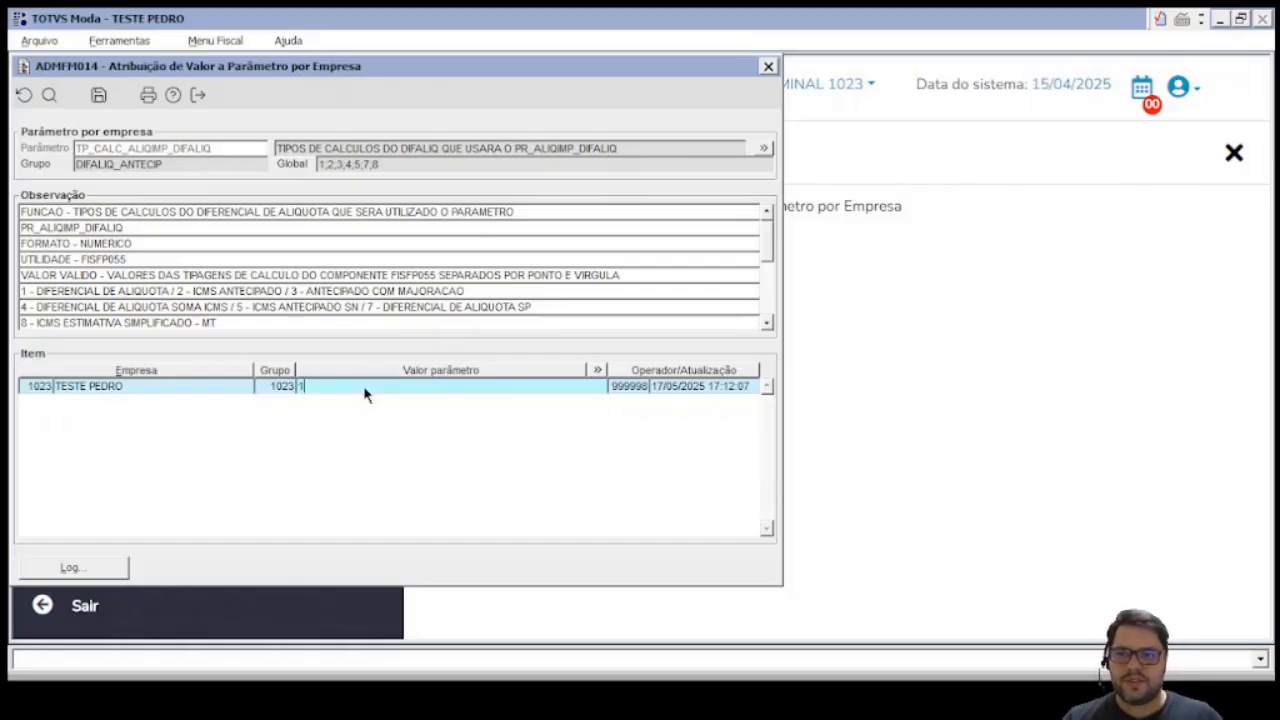
text(;2)
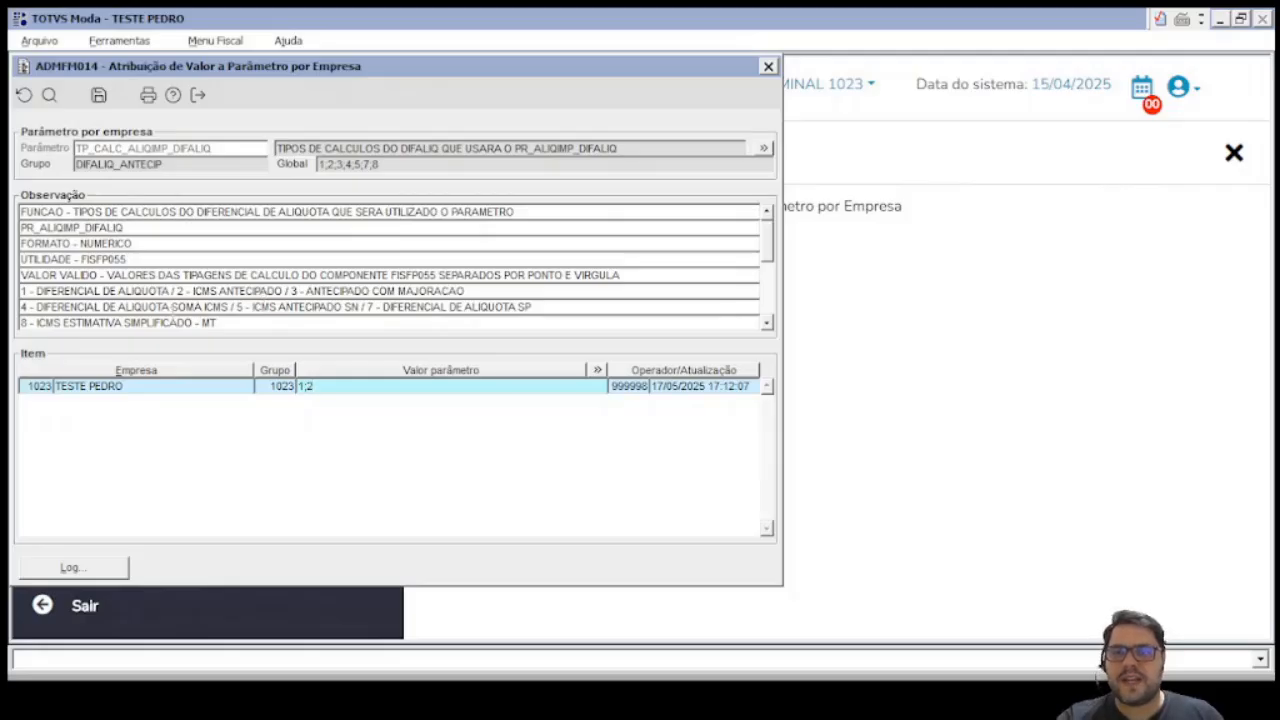
click(98, 97)
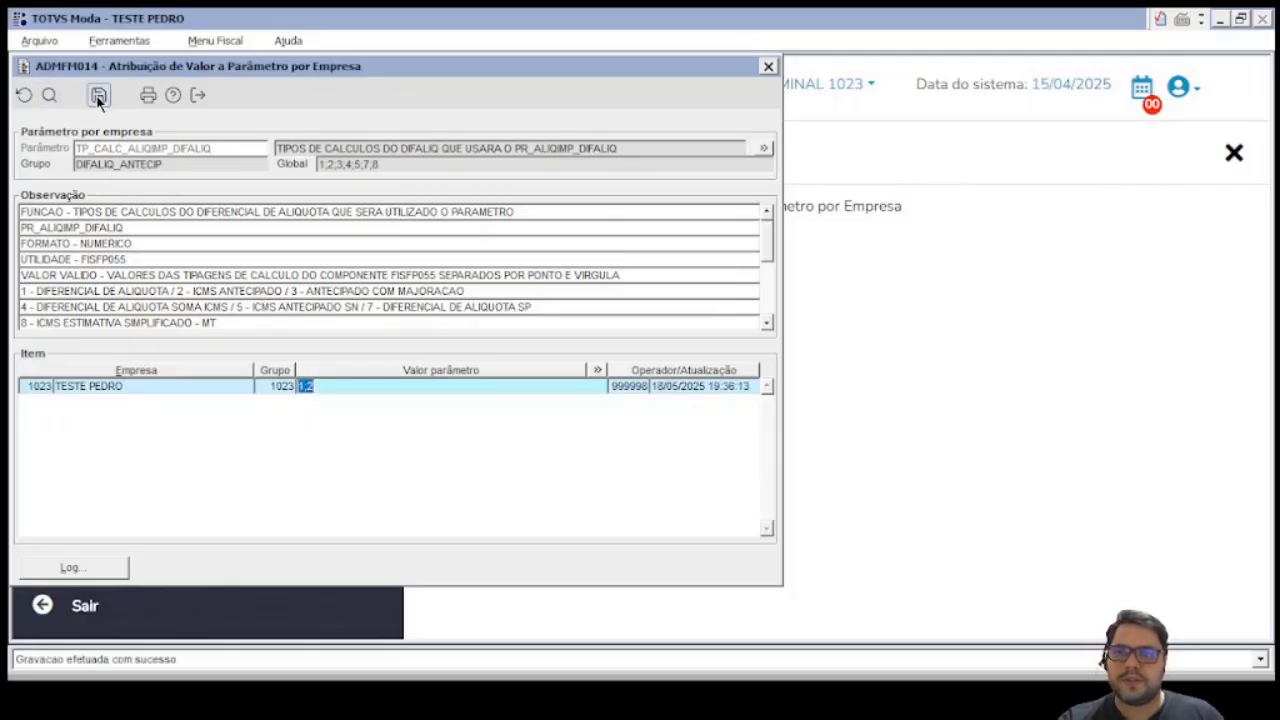